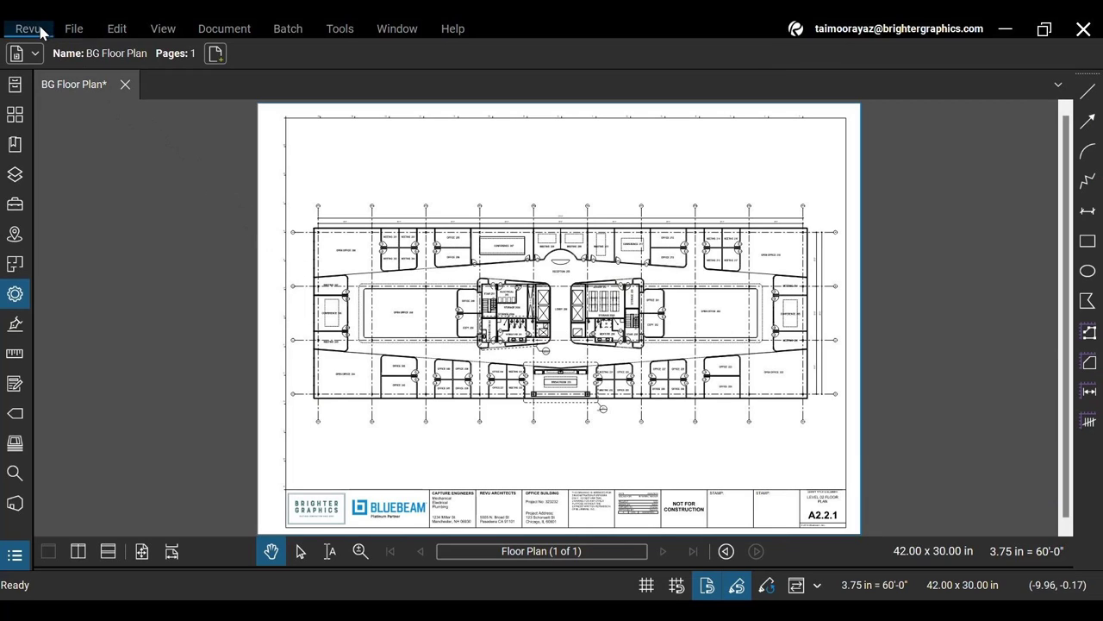
# Review the Profiles list in the Revu menu, then dismiss it without changing profiles.
pyautogui.click(30, 28)
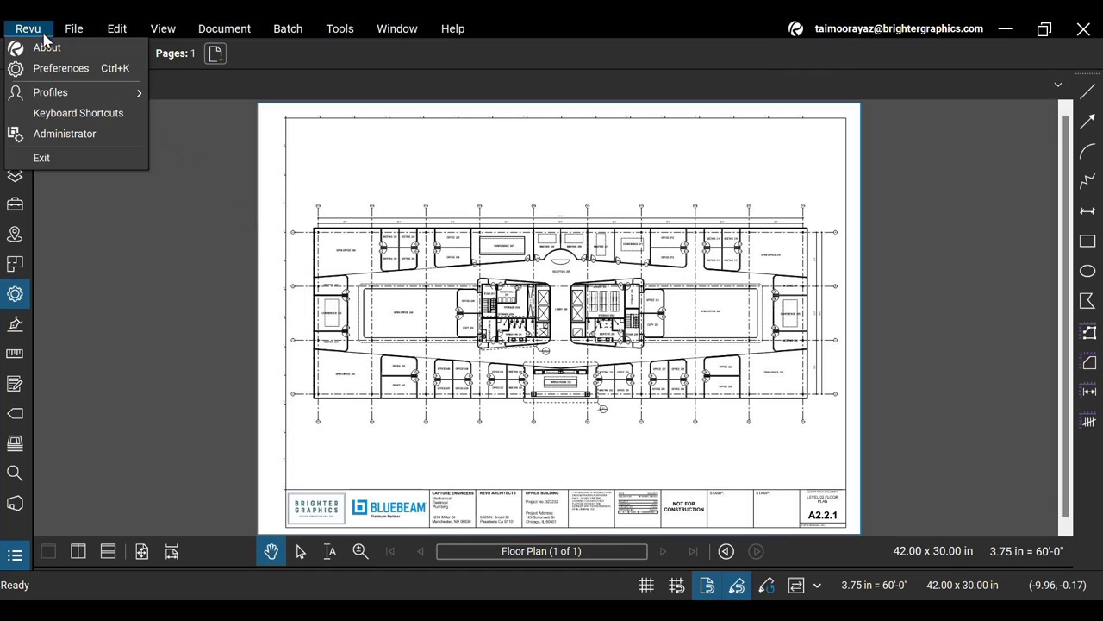
pyautogui.moveTo(111, 97)
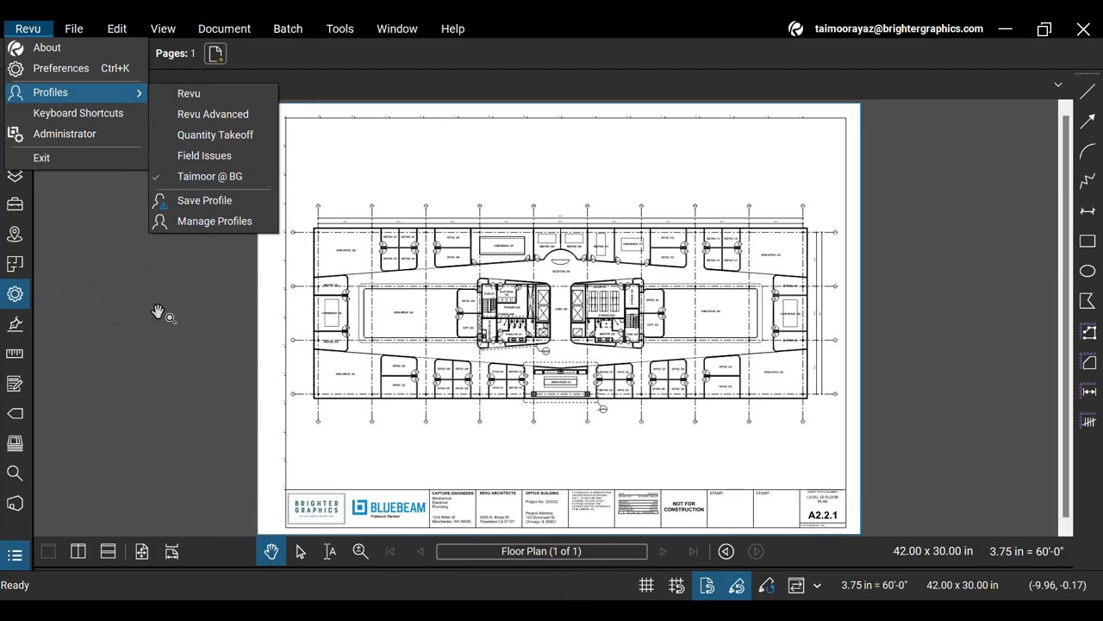
pyautogui.click(464, 247)
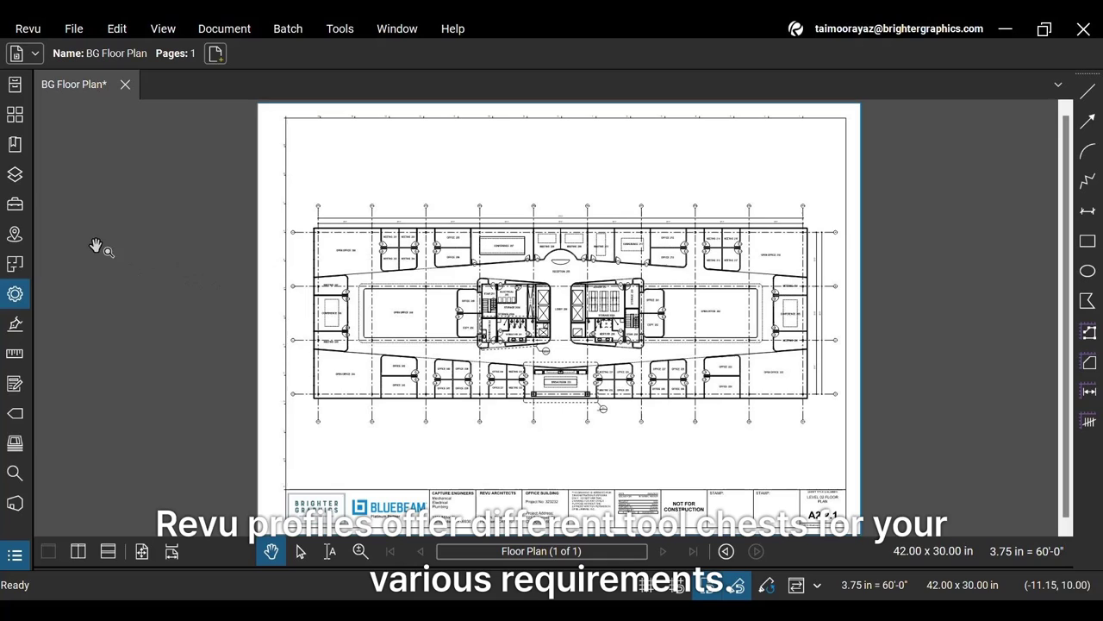
# Toggle the Tool Chest panel off, then reopen it through the panel bar's Show list.
pyautogui.click(15, 205)
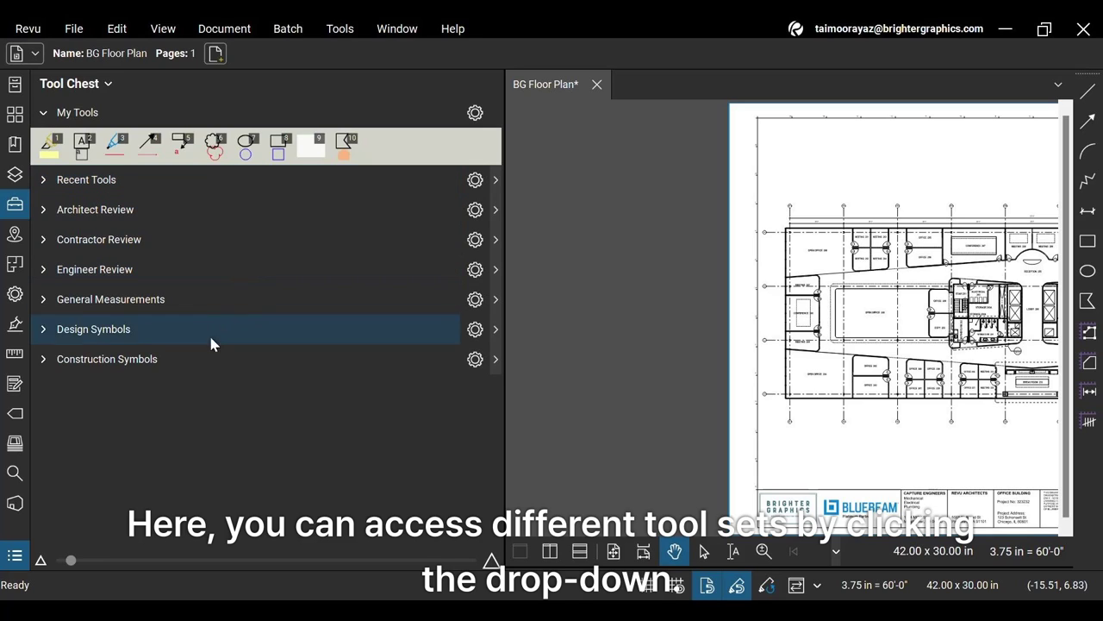
pyautogui.click(23, 198)
pyautogui.rightClick(20, 532)
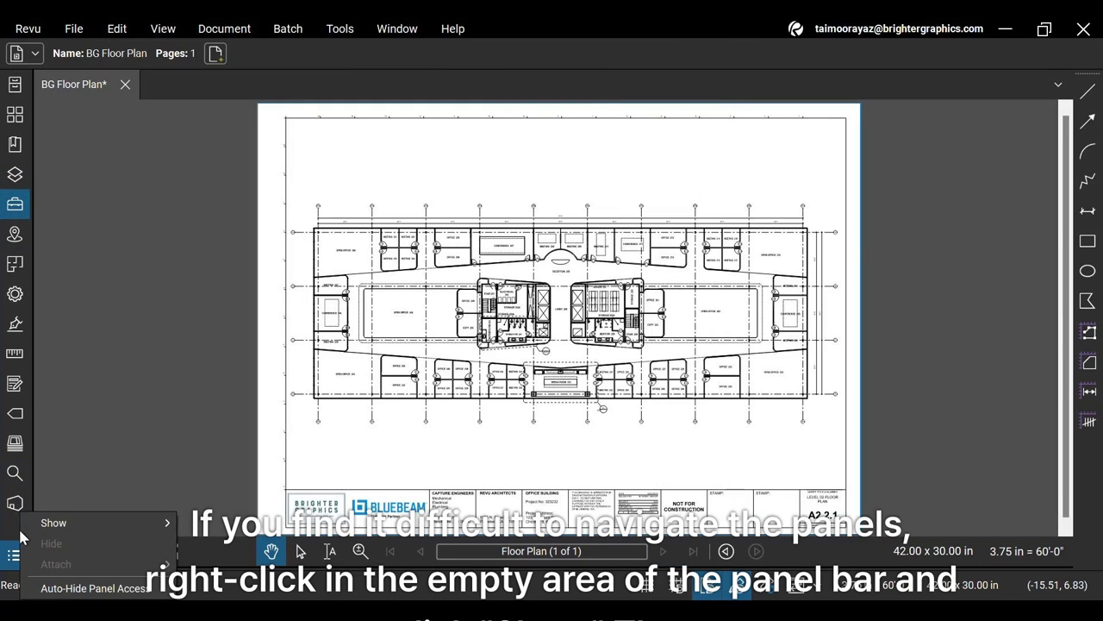
pyautogui.moveTo(134, 527)
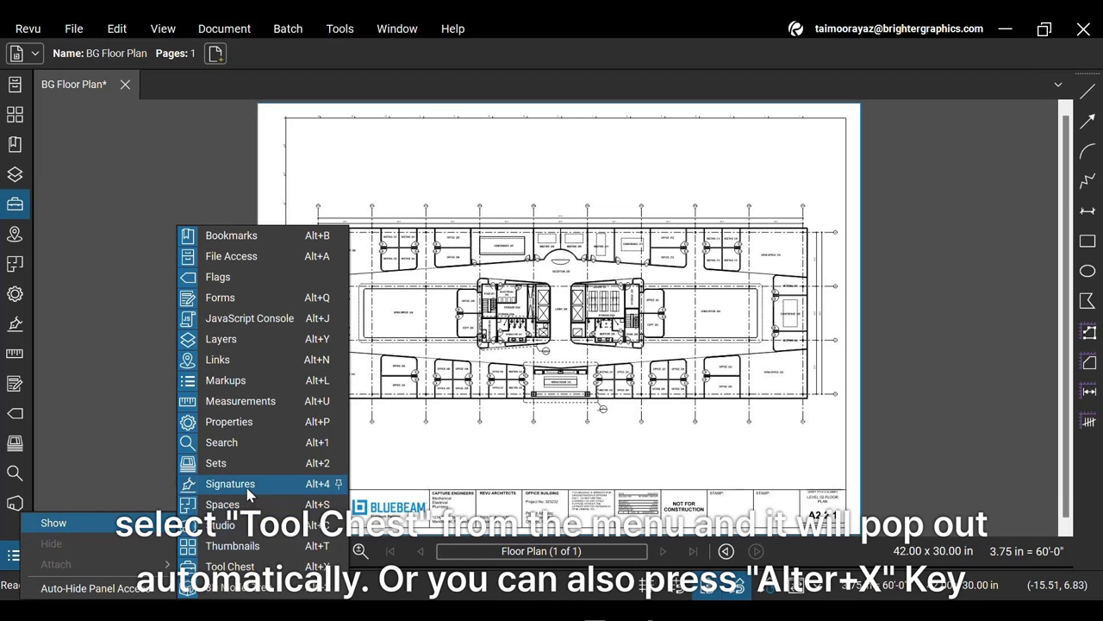
pyautogui.click(256, 567)
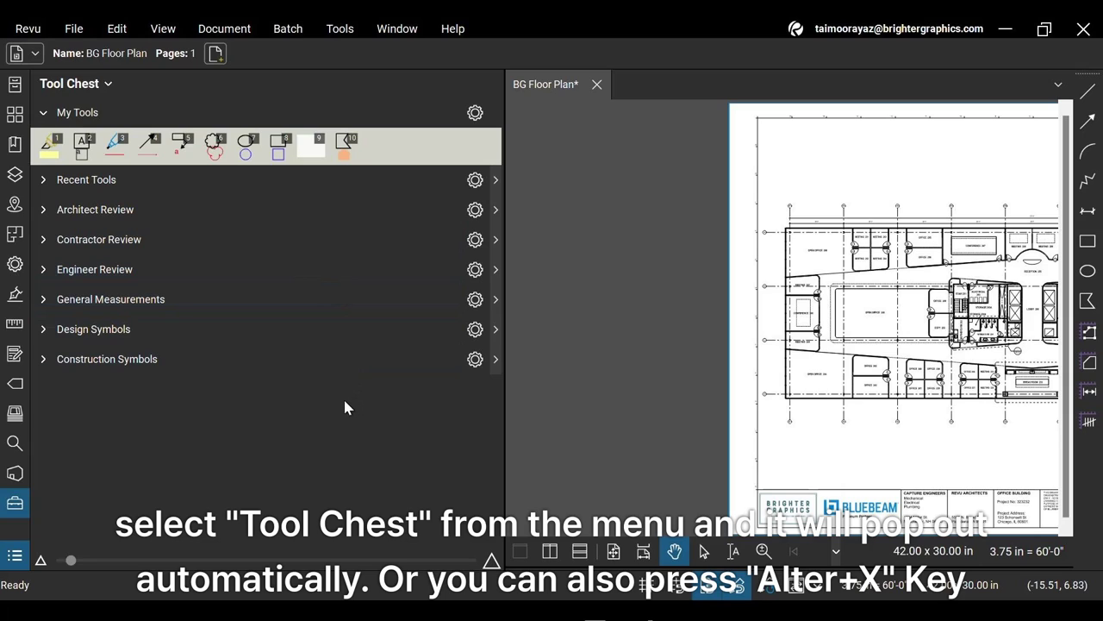
# Expand Recent Tools, Architect Review and Contractor Review, and resize the tool icons with the slider.
pyautogui.click(43, 181)
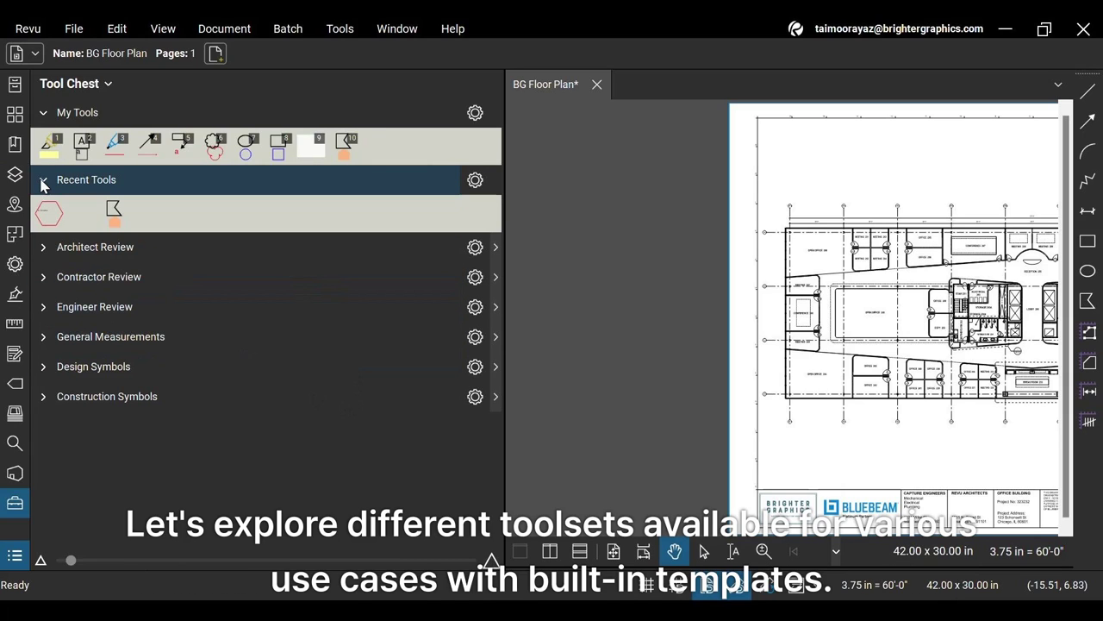
pyautogui.click(52, 255)
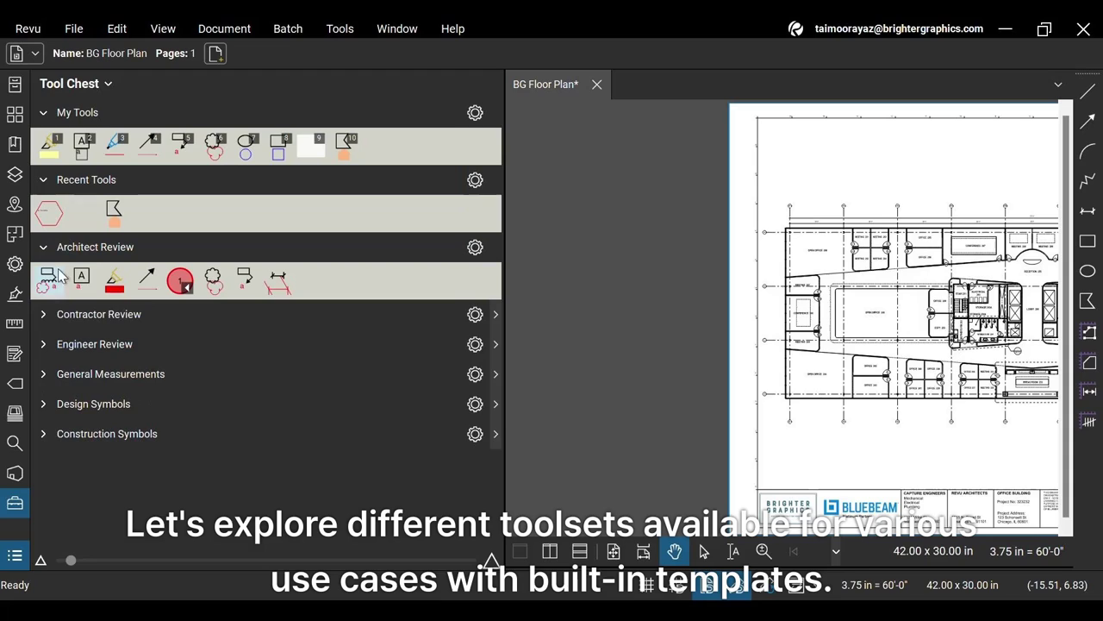
pyautogui.click(67, 319)
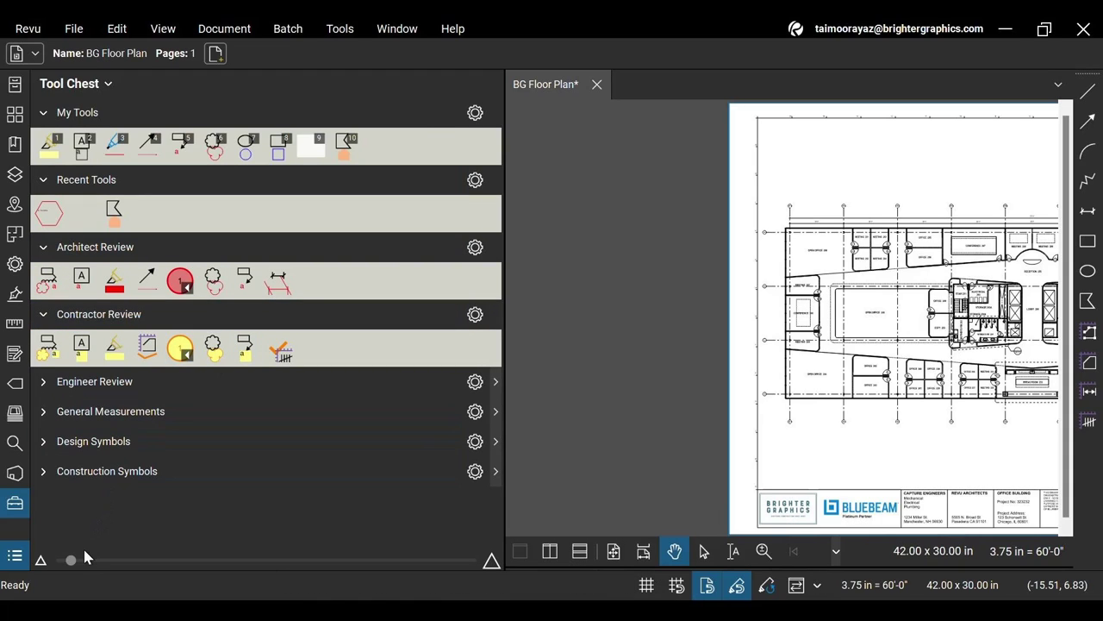
pyautogui.moveTo(71, 561); pyautogui.dragTo(90, 580)
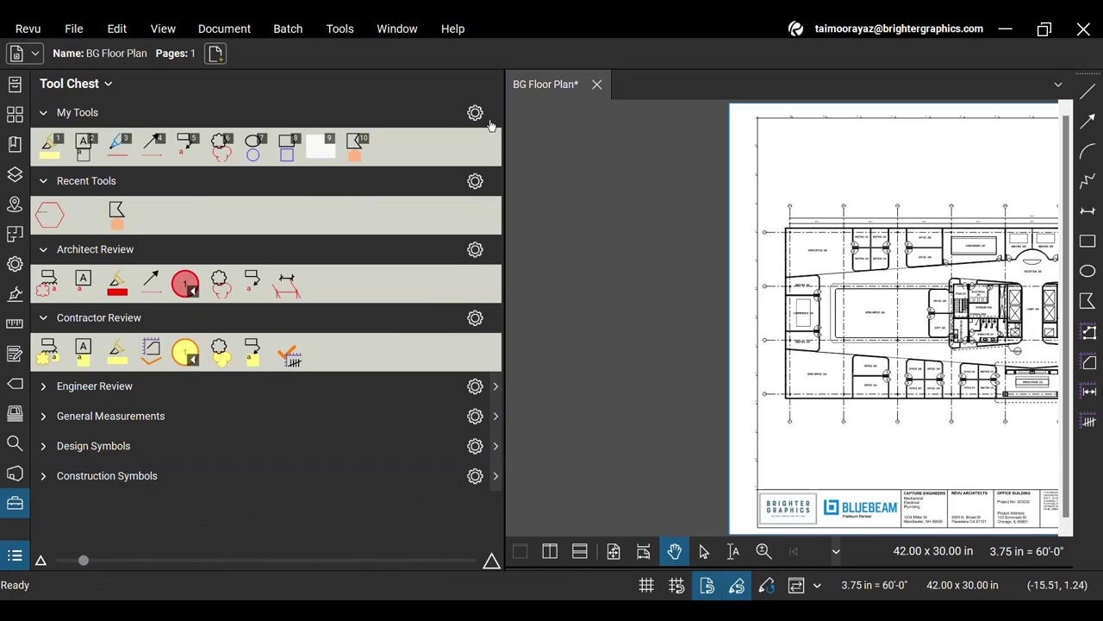
# Collapse Recent Tools and switch My Tools to Detail view, then back to Symbol view.
pyautogui.click(48, 181)
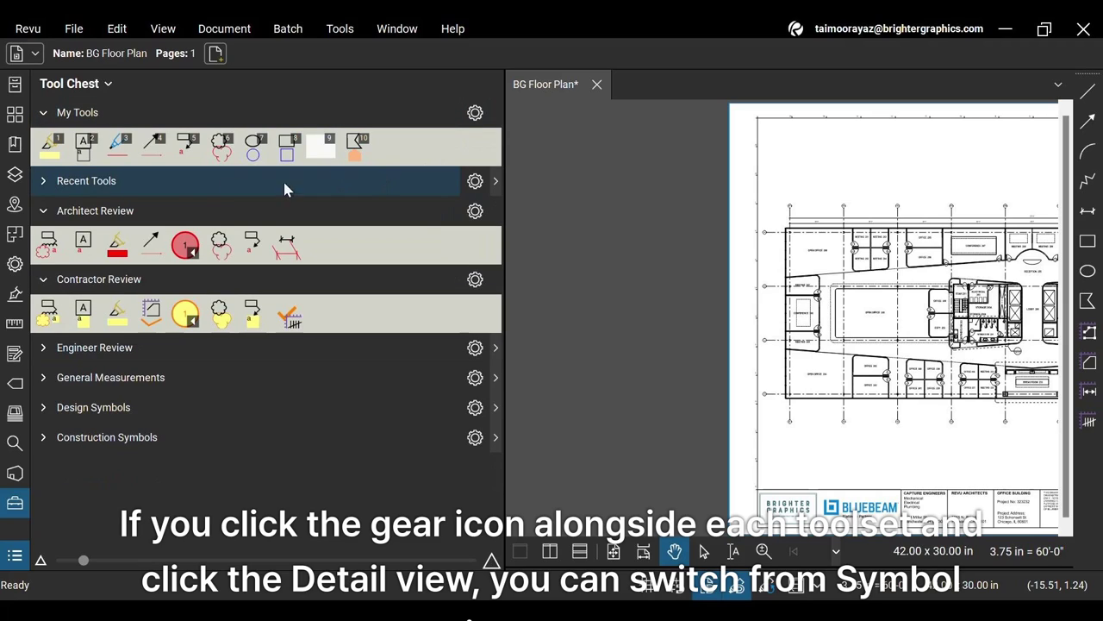
pyautogui.click(475, 113)
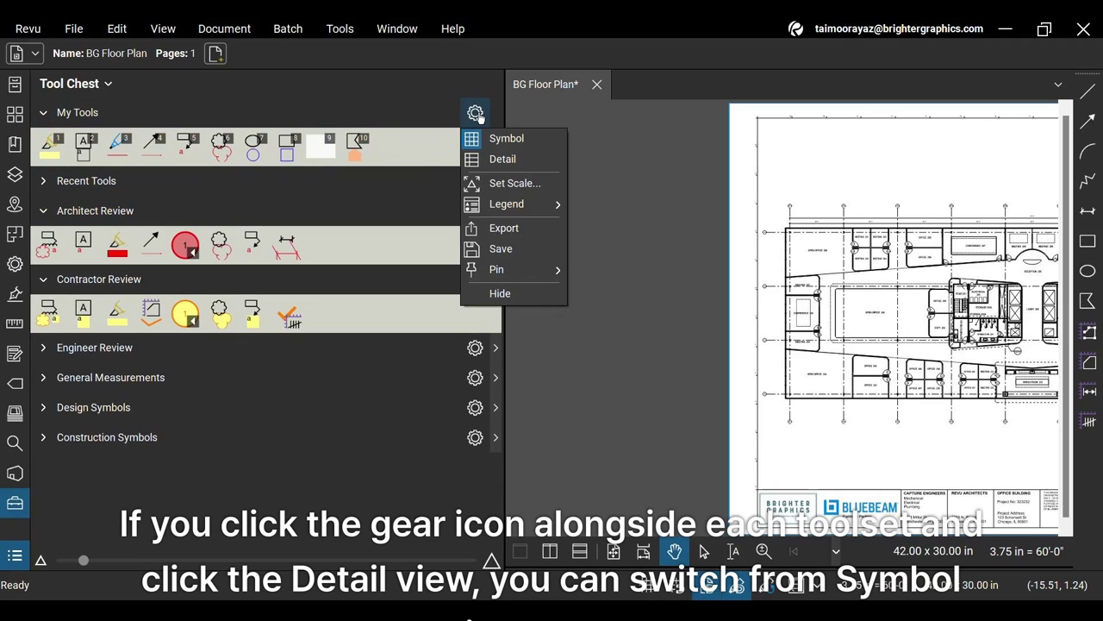
pyautogui.click(504, 160)
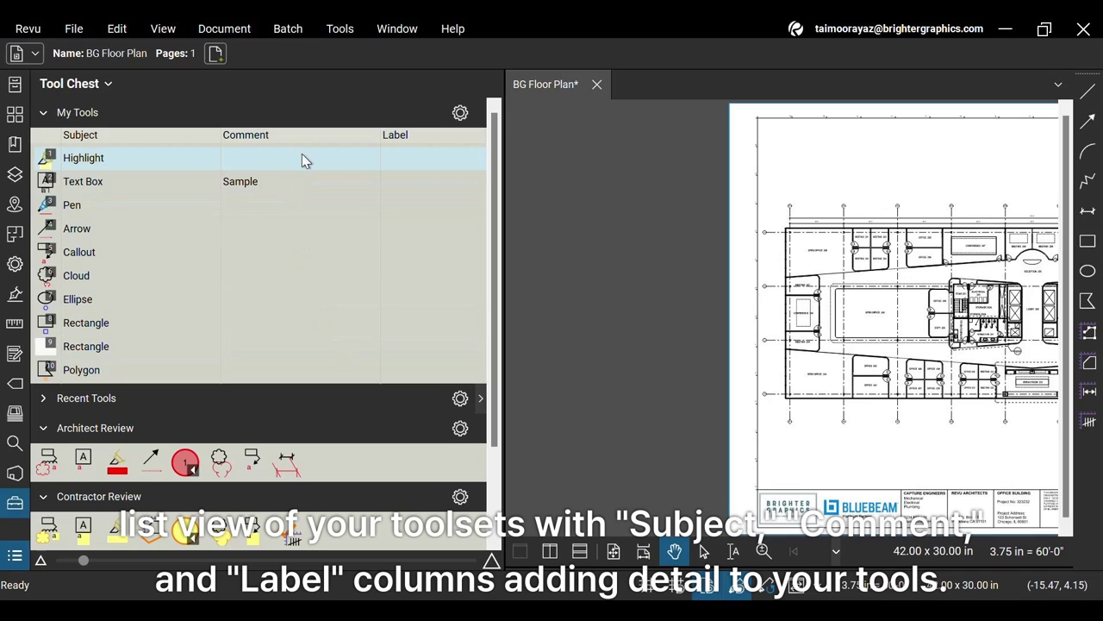
pyautogui.click(471, 117)
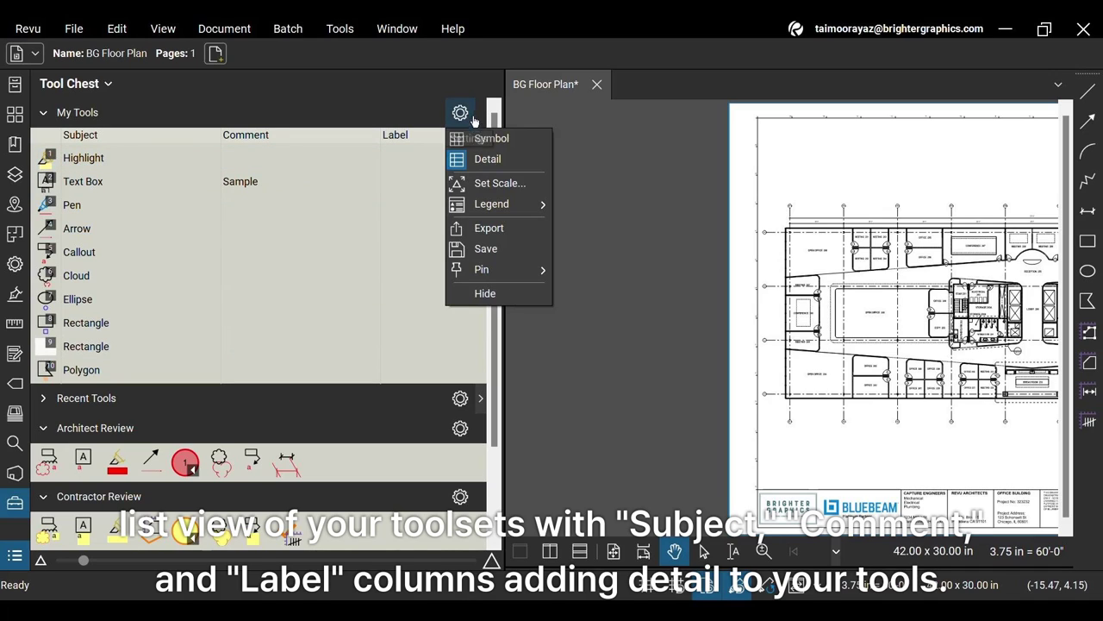
pyautogui.click(488, 140)
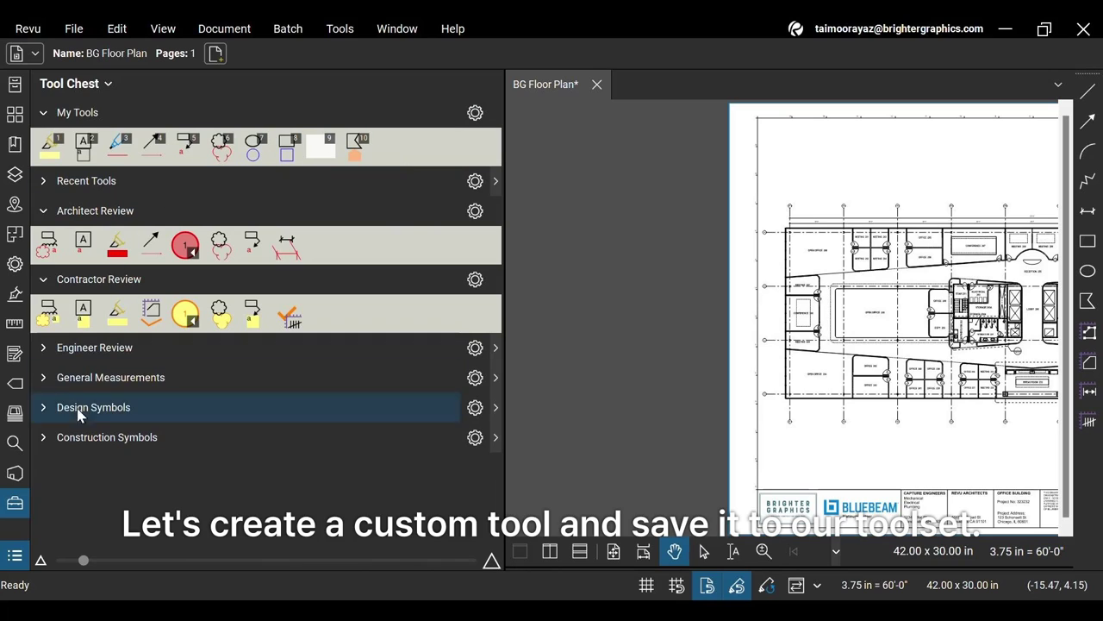
# Close the Tool Chest and draw a four-corner diamond polygon in the margin above the plan.
pyautogui.click(15, 502)
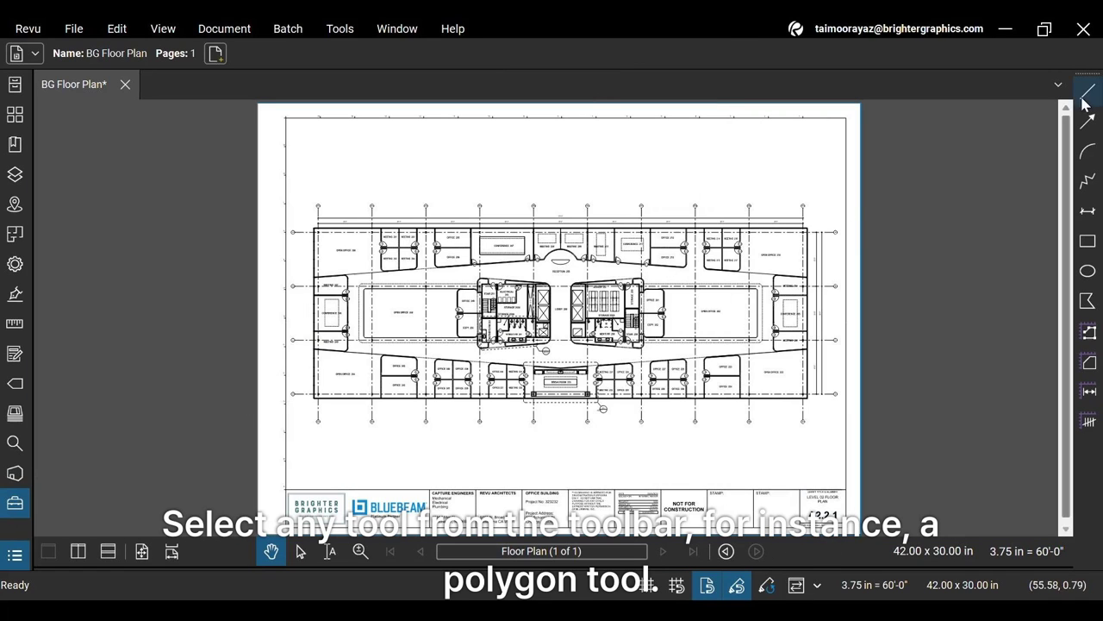
pyautogui.click(1088, 300)
pyautogui.scroll(5, 547, 161)
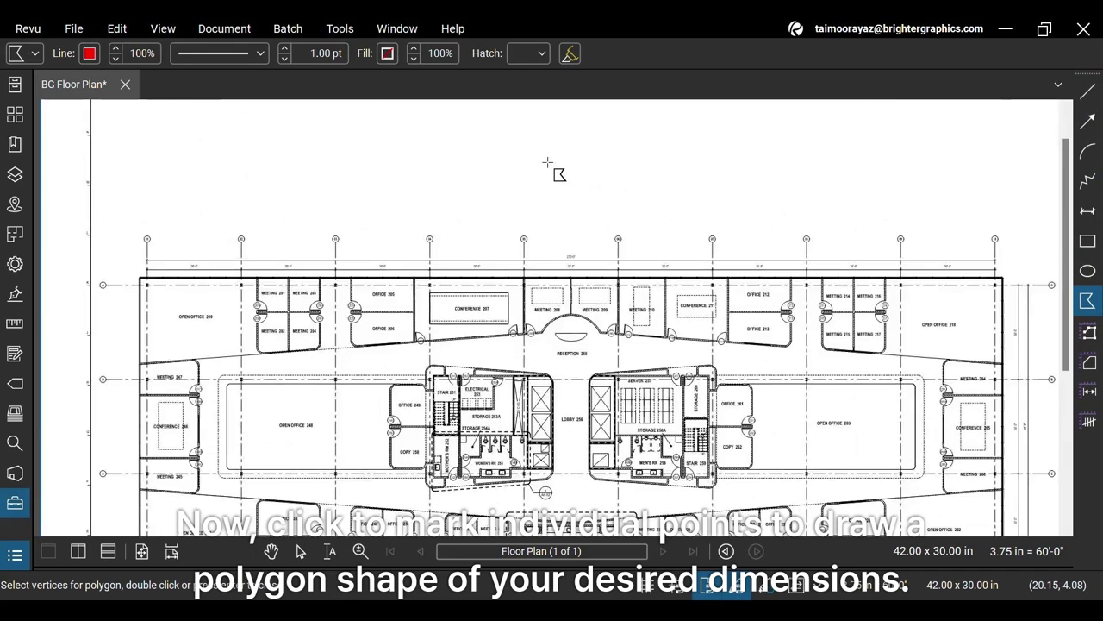
pyautogui.click(472, 162)
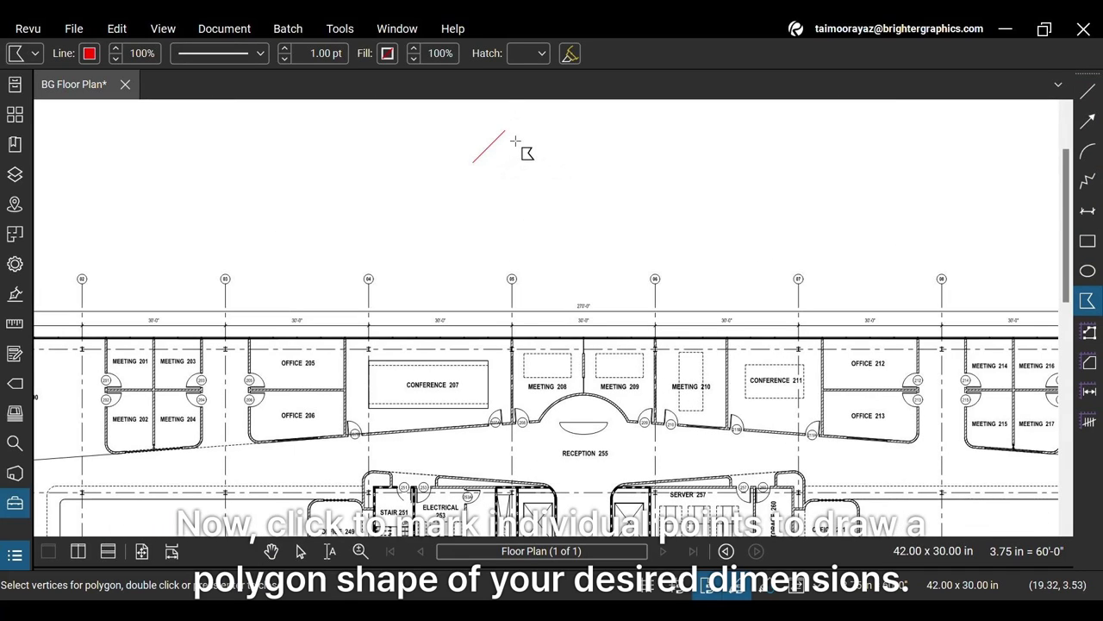
pyautogui.click(505, 131)
pyautogui.click(536, 162)
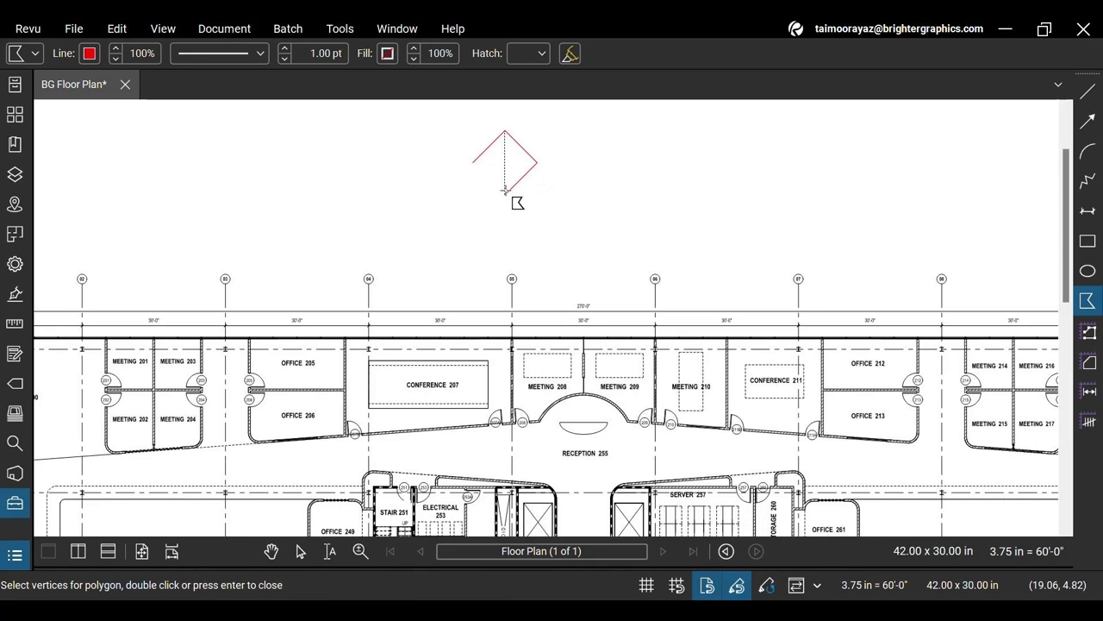
pyautogui.click(505, 193)
pyautogui.click(477, 170)
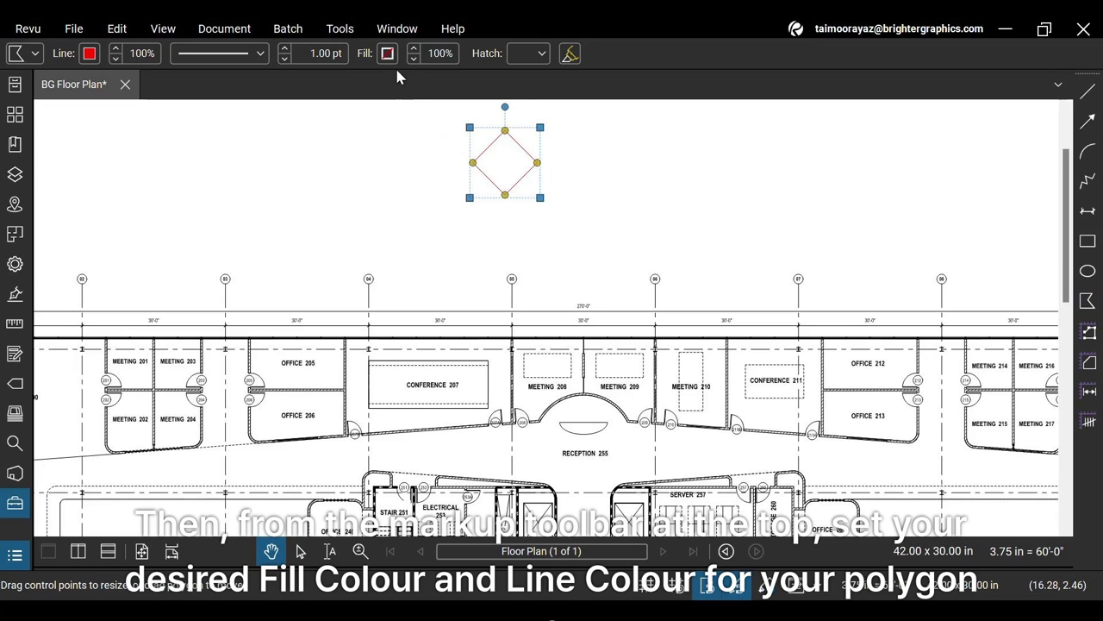
# Set the diamond's fill colour to hex ffc93c.
pyautogui.click(388, 53)
pyautogui.click(451, 202)
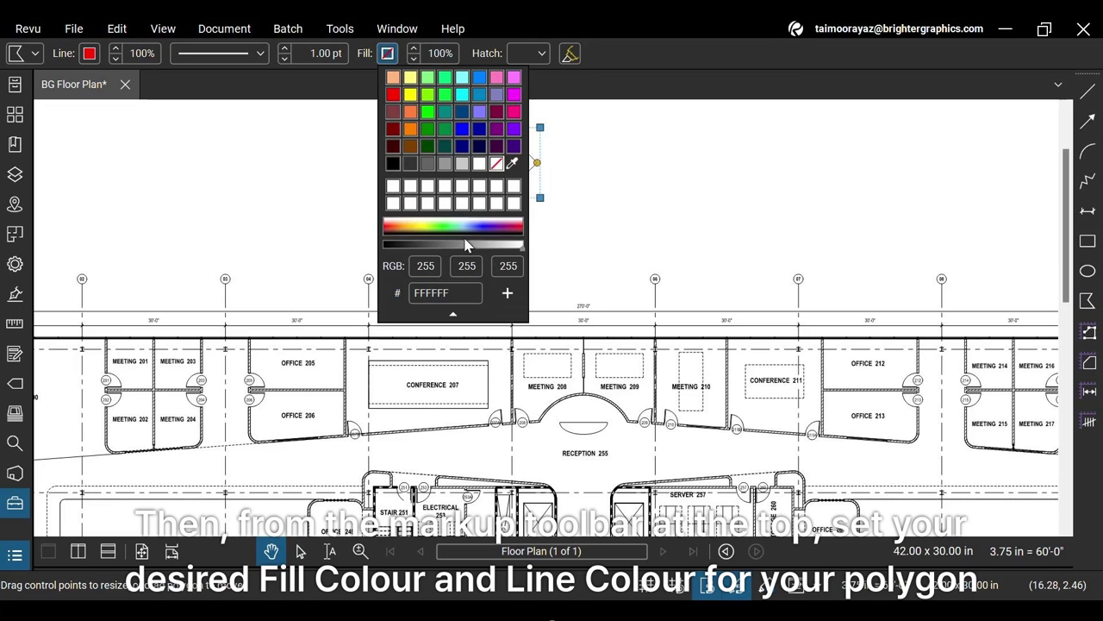
pyautogui.doubleClick(463, 290)
pyautogui.write('ffc93c')
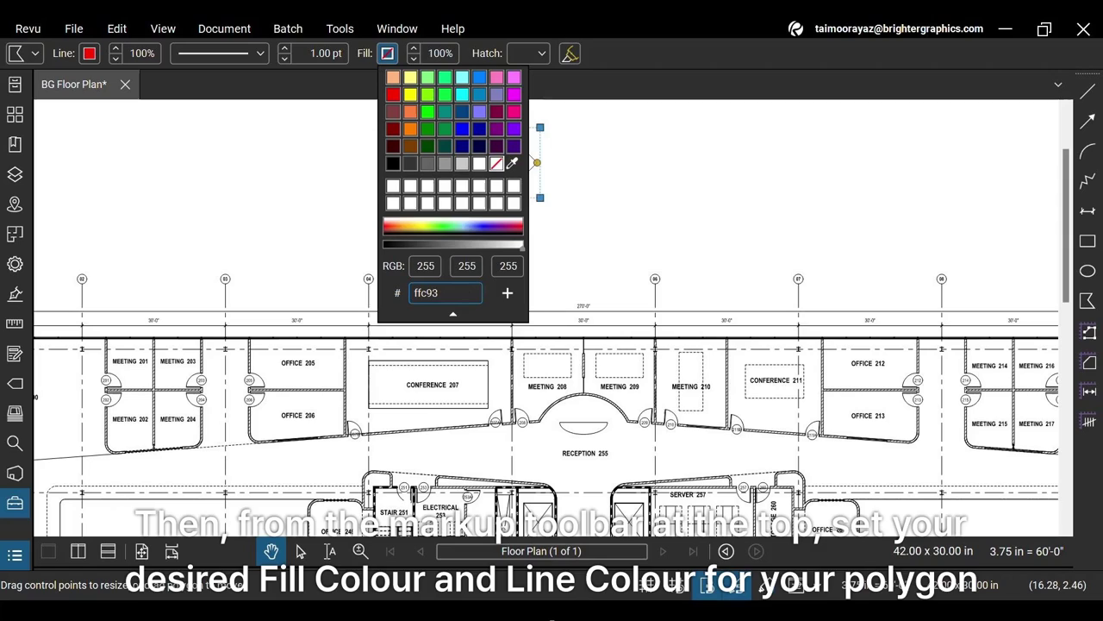
pyautogui.press('Return')
pyautogui.hotkey('ctrl', 'c')
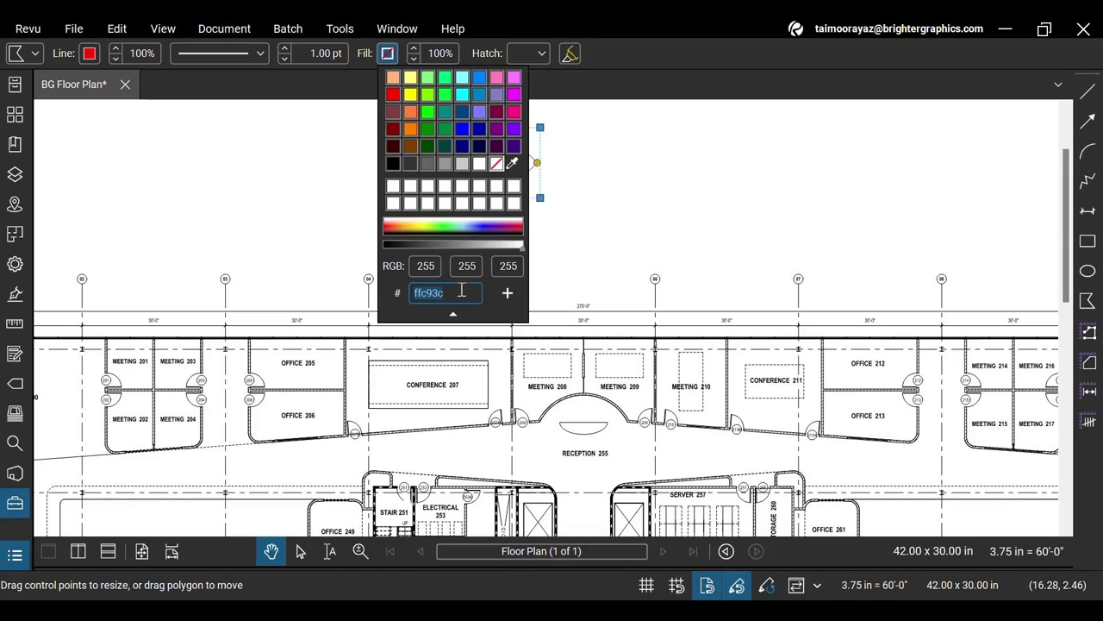
# Set the diamond's line colour to the matching hex ffc93c.
pyautogui.click(87, 57)
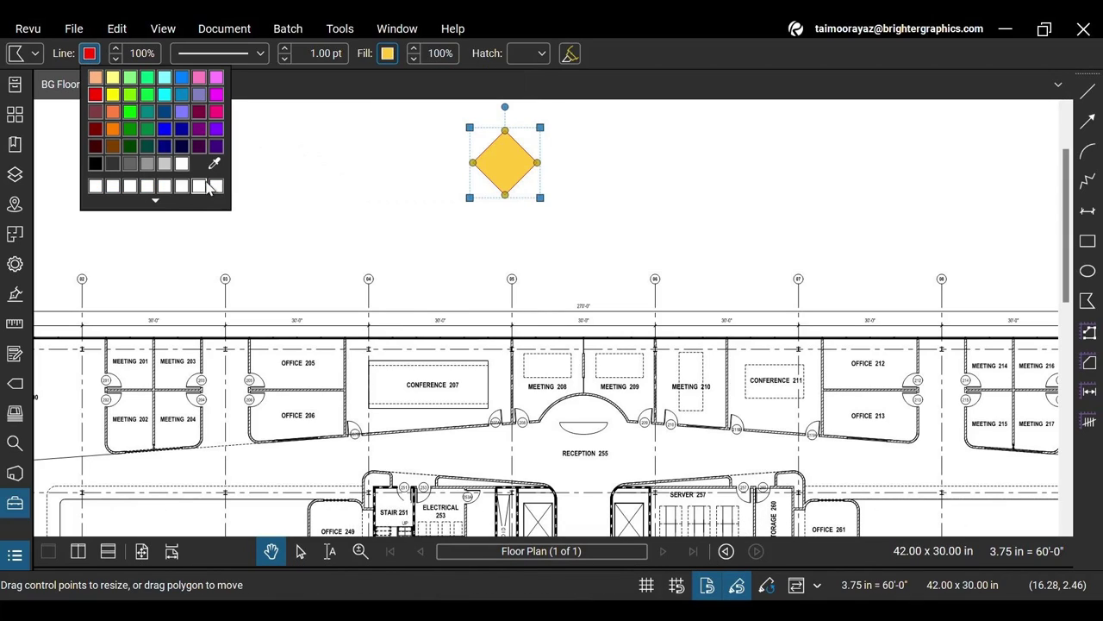
pyautogui.click(173, 203)
pyautogui.doubleClick(165, 293)
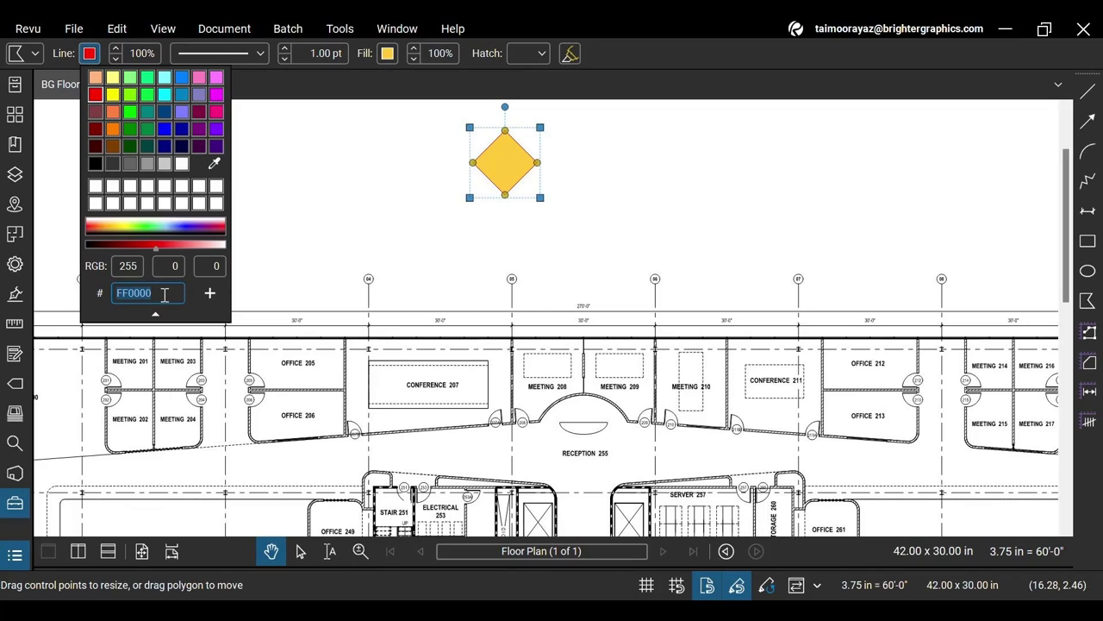
pyautogui.hotkey('ctrl', 'v')
pyautogui.click(272, 254)
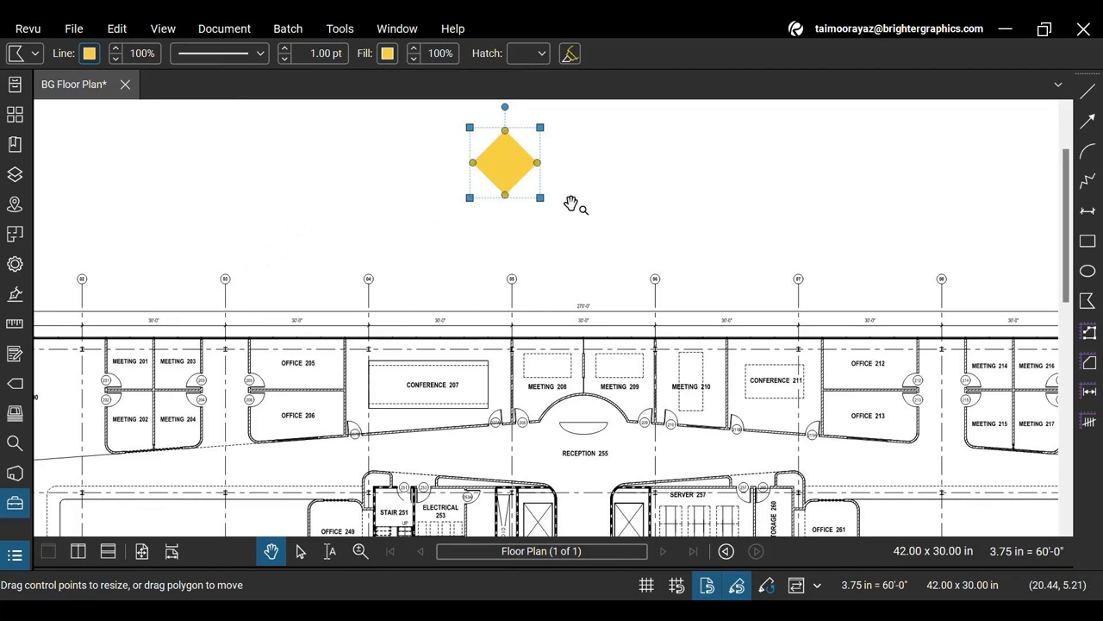
# Add the yellow diamond to the My Tools toolset and show the Tool Chest to confirm it.
pyautogui.click(606, 207)
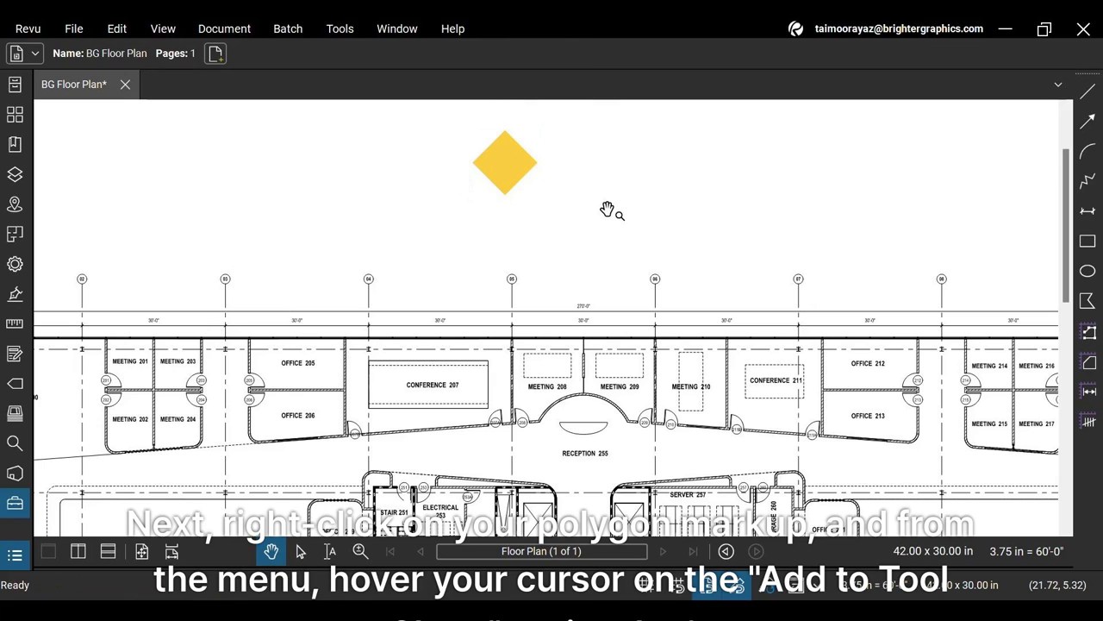
pyautogui.click(519, 157)
pyautogui.rightClick(519, 157)
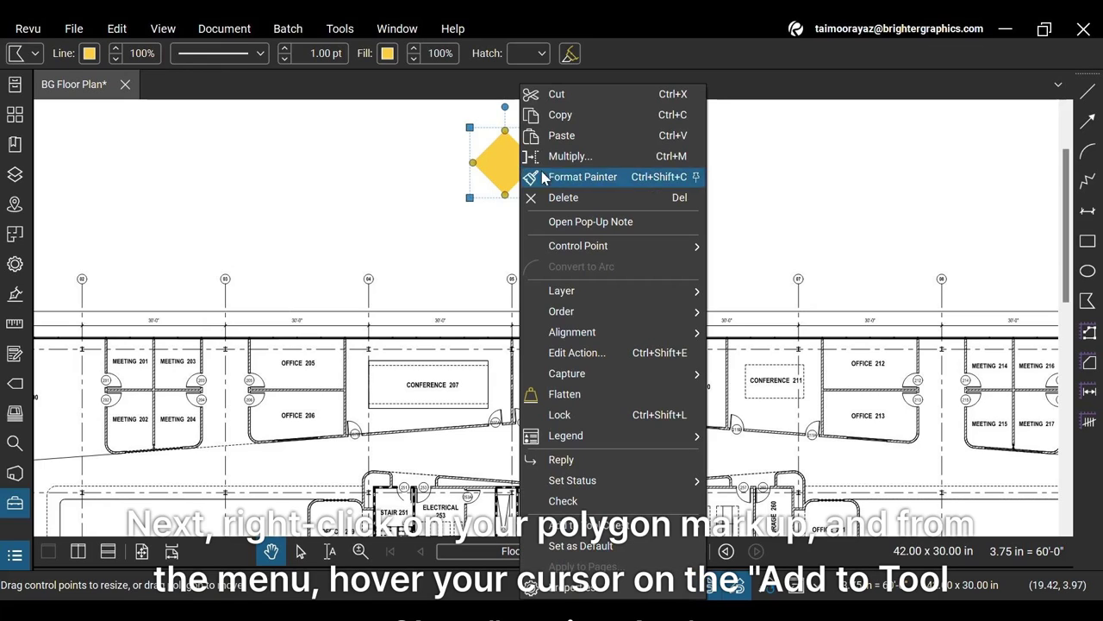
pyautogui.moveTo(670, 530)
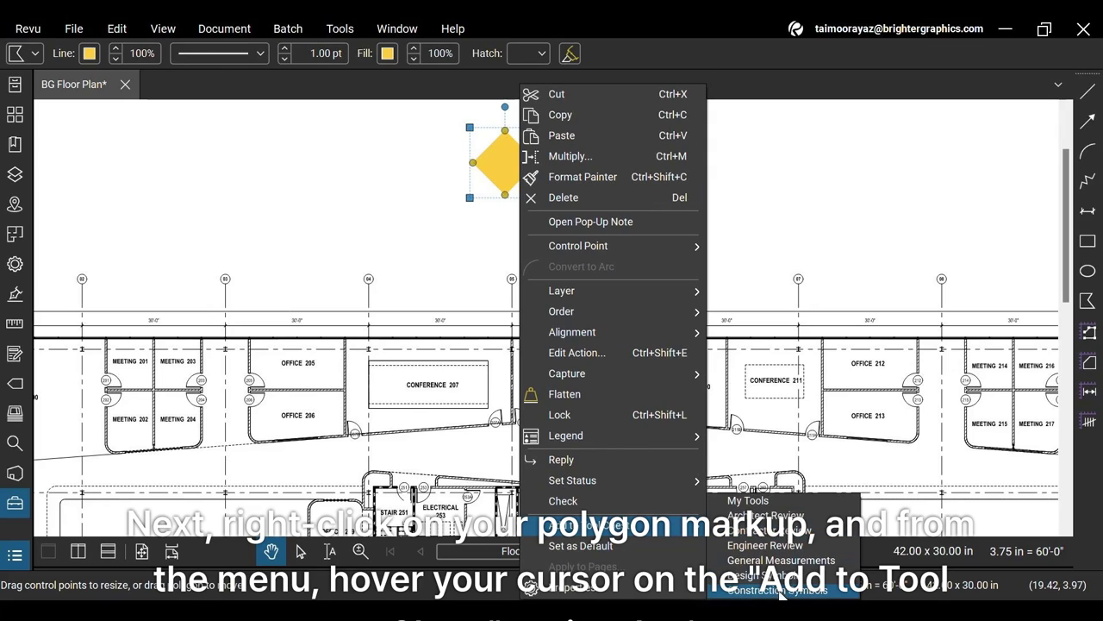
pyautogui.click(835, 501)
pyautogui.hotkey('alt', 'x')
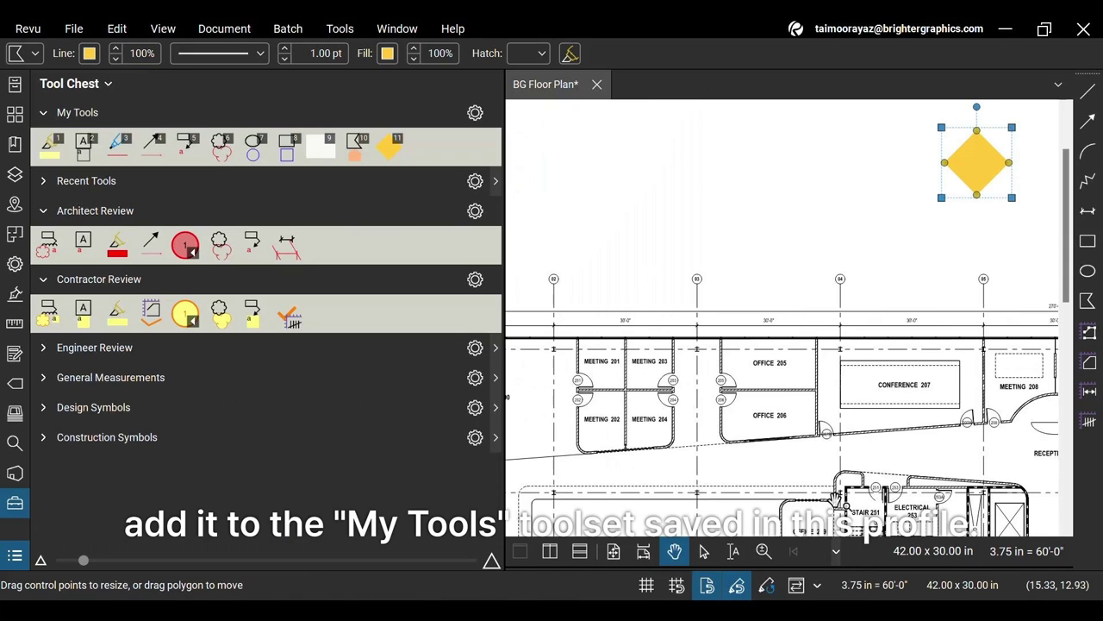
# Stamp two exact copies of the saved yellow diamond beside the original along the page top.
pyautogui.click(389, 161)
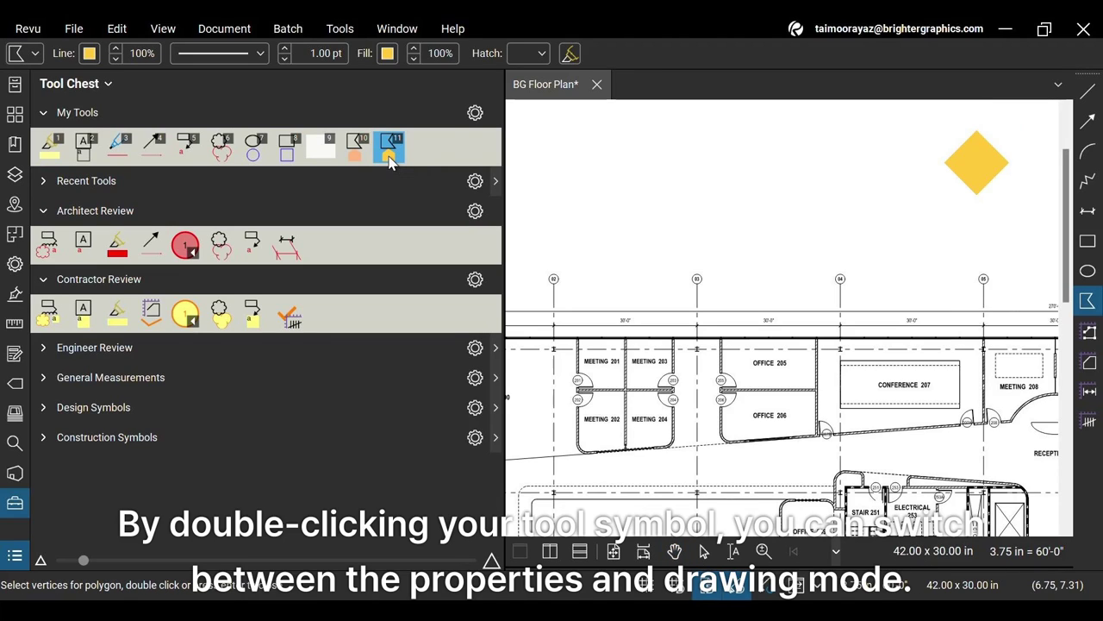
pyautogui.doubleClick(390, 161)
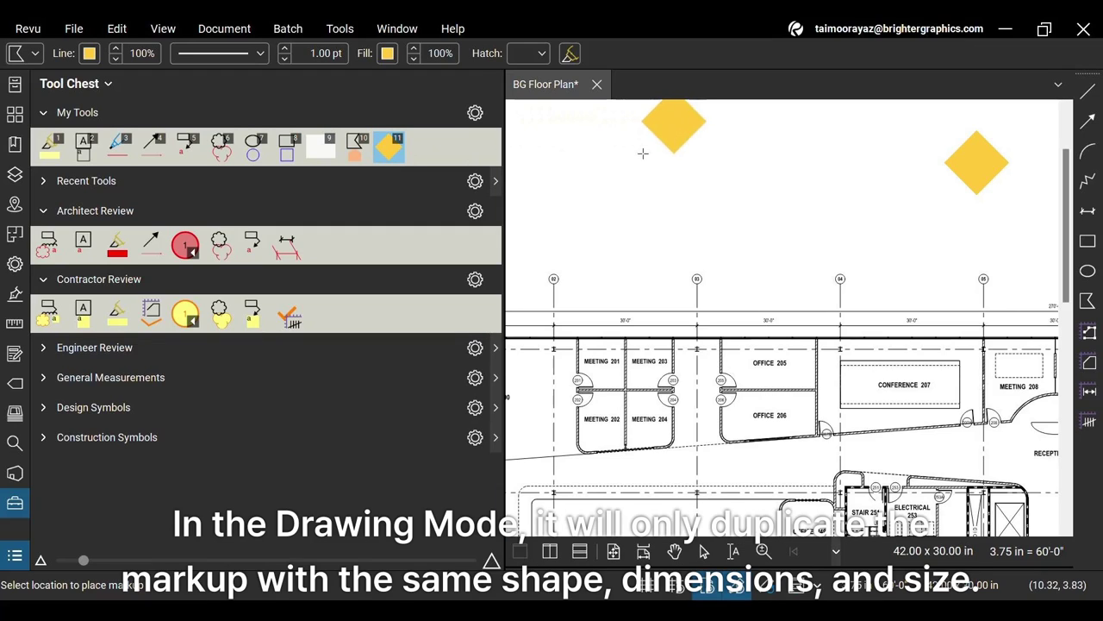
pyautogui.click(643, 193)
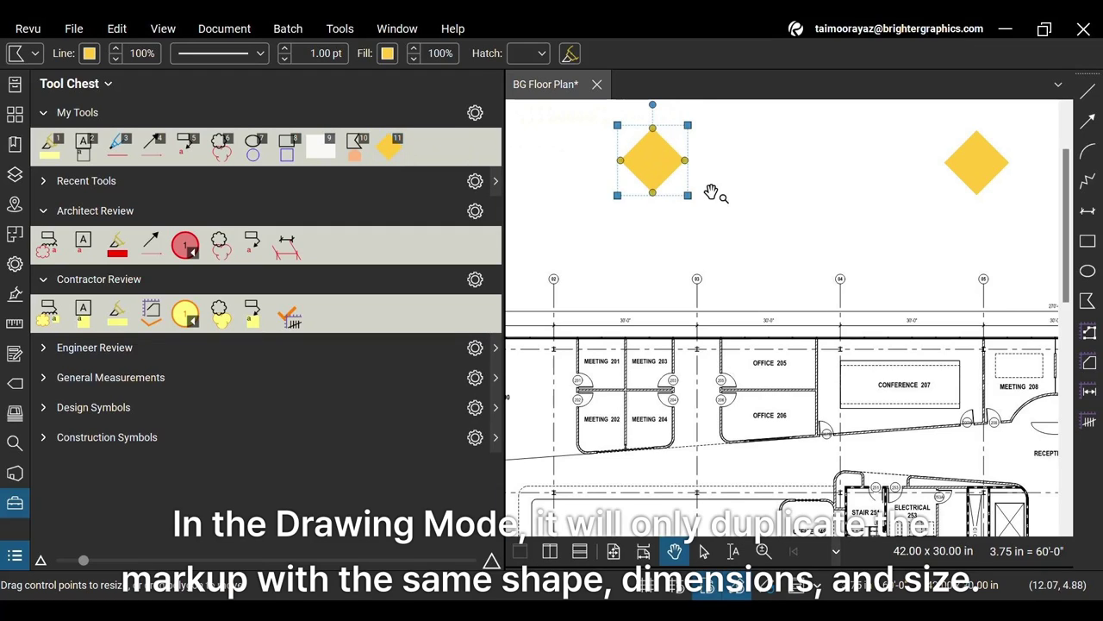
pyautogui.click(392, 146)
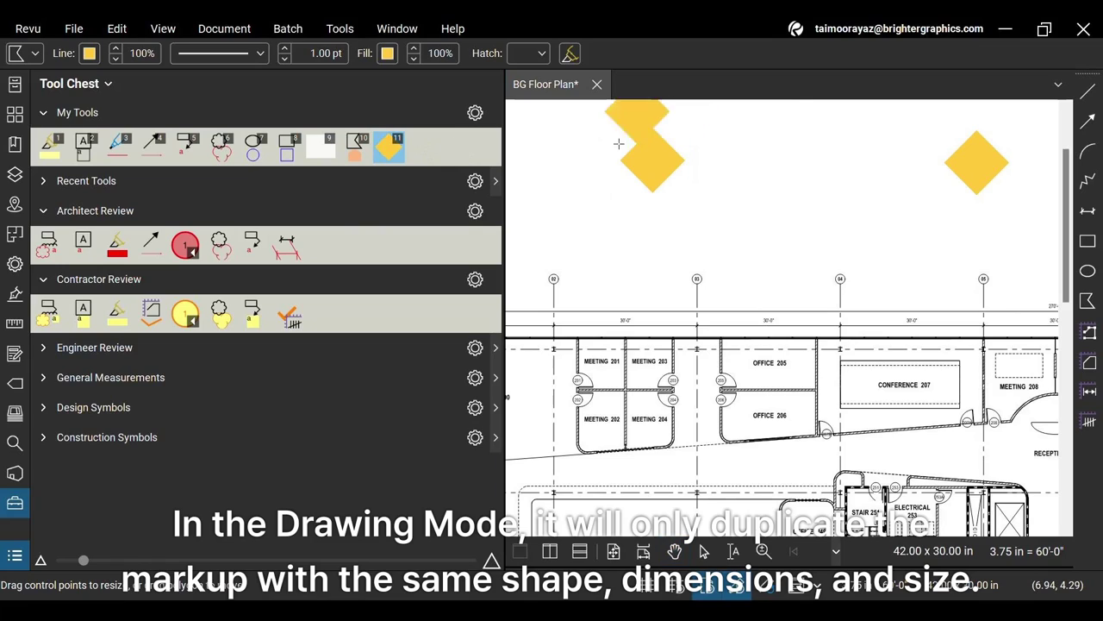
pyautogui.click(763, 177)
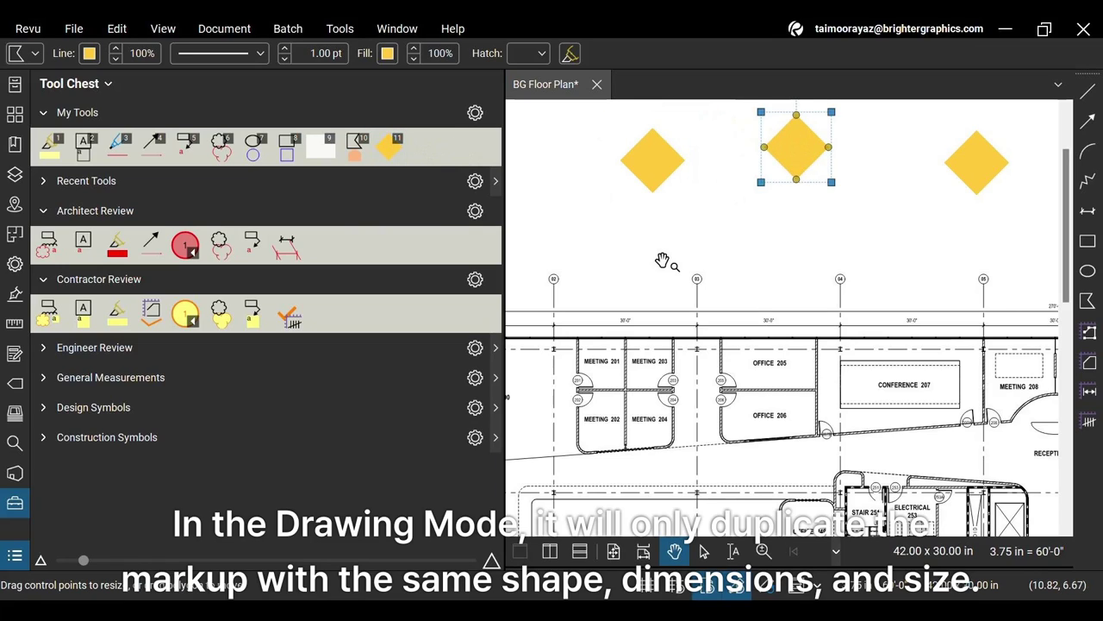
# Draw a wider, flatter yellow diamond below the three using the saved tool, then deselect it.
pyautogui.click(394, 148)
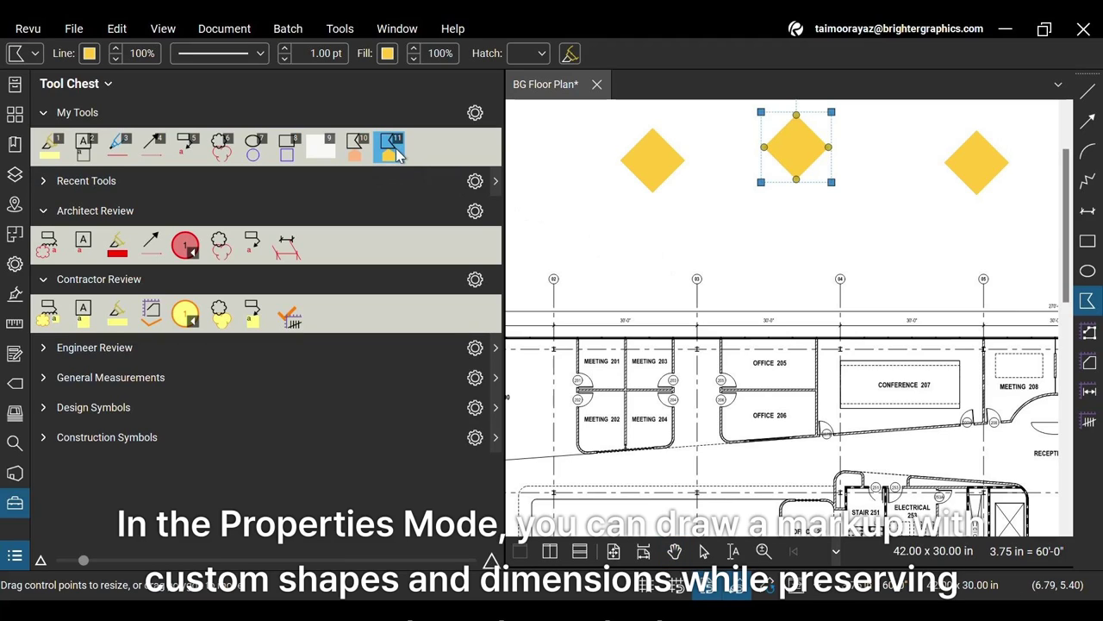
pyautogui.click(725, 237)
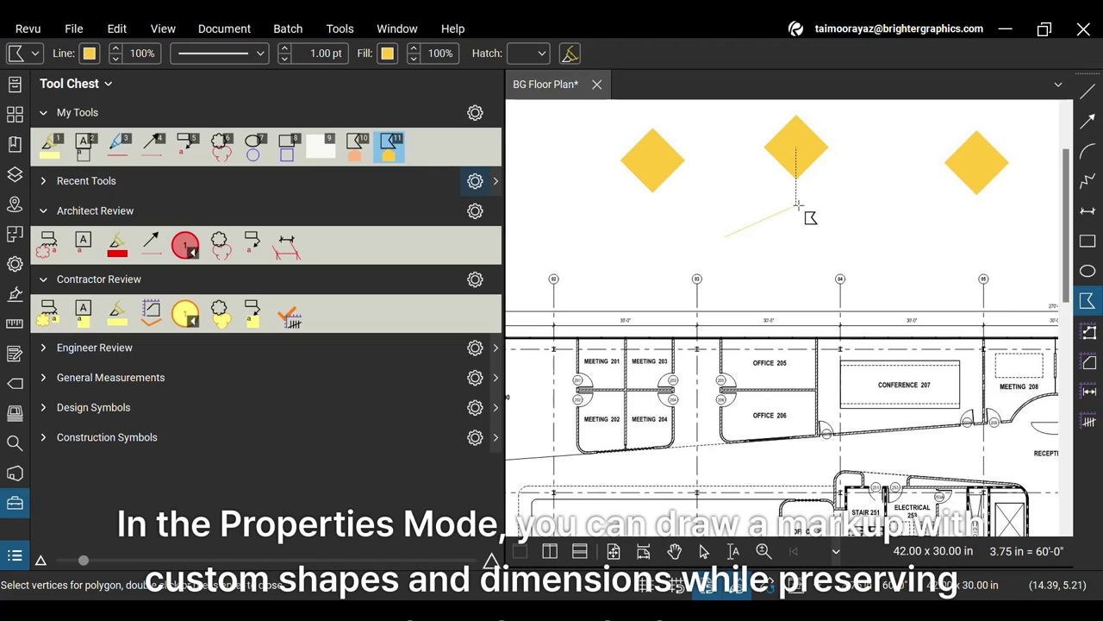
pyautogui.click(796, 205)
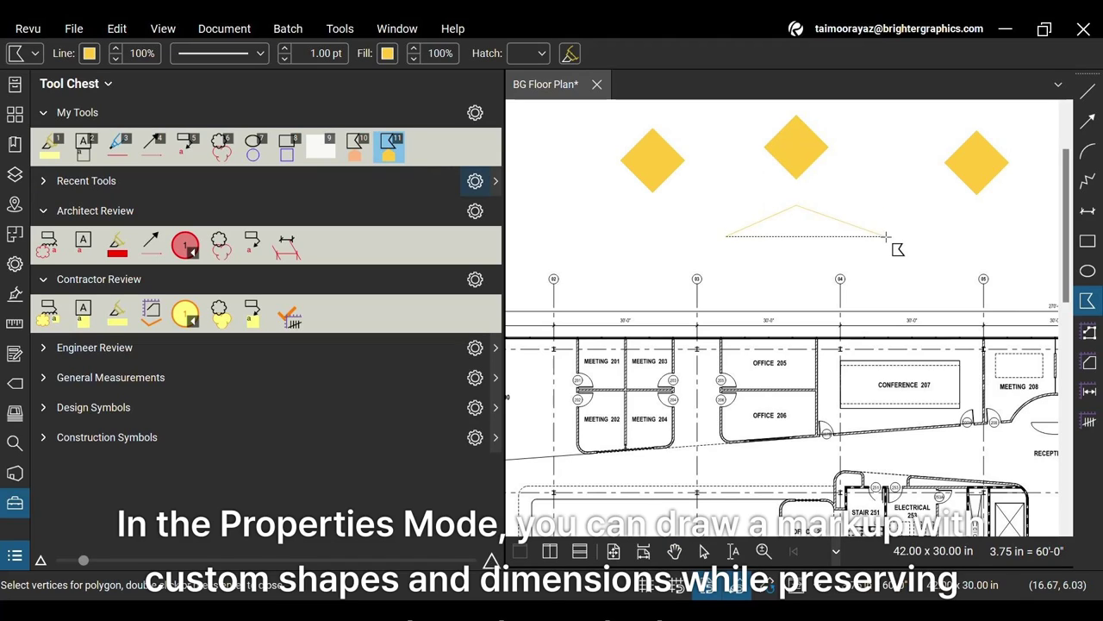
pyautogui.click(865, 235)
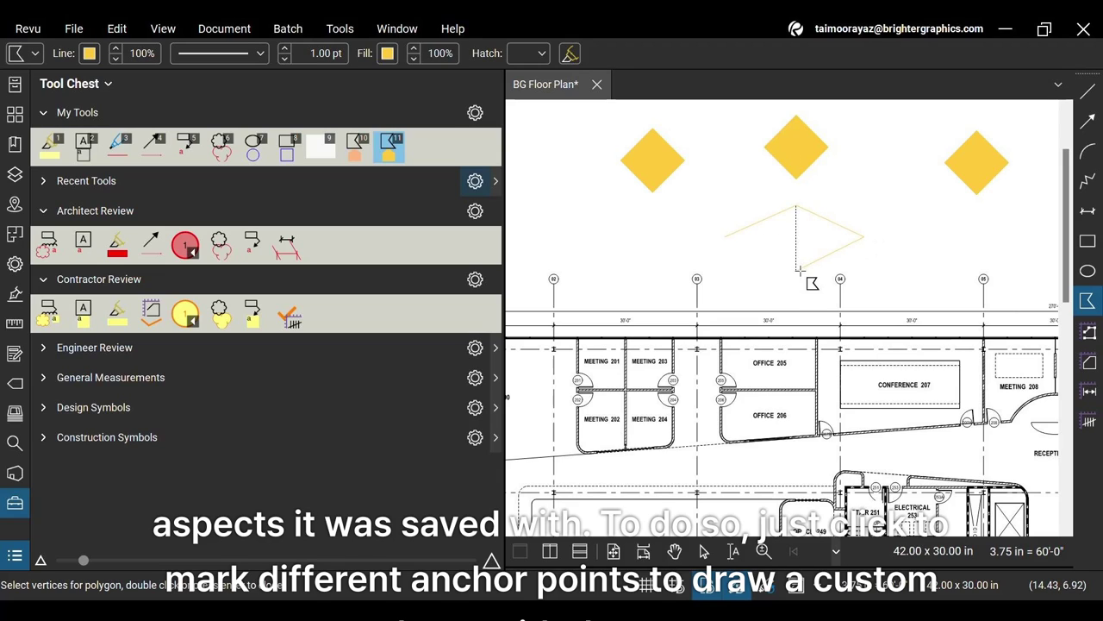
pyautogui.click(792, 270)
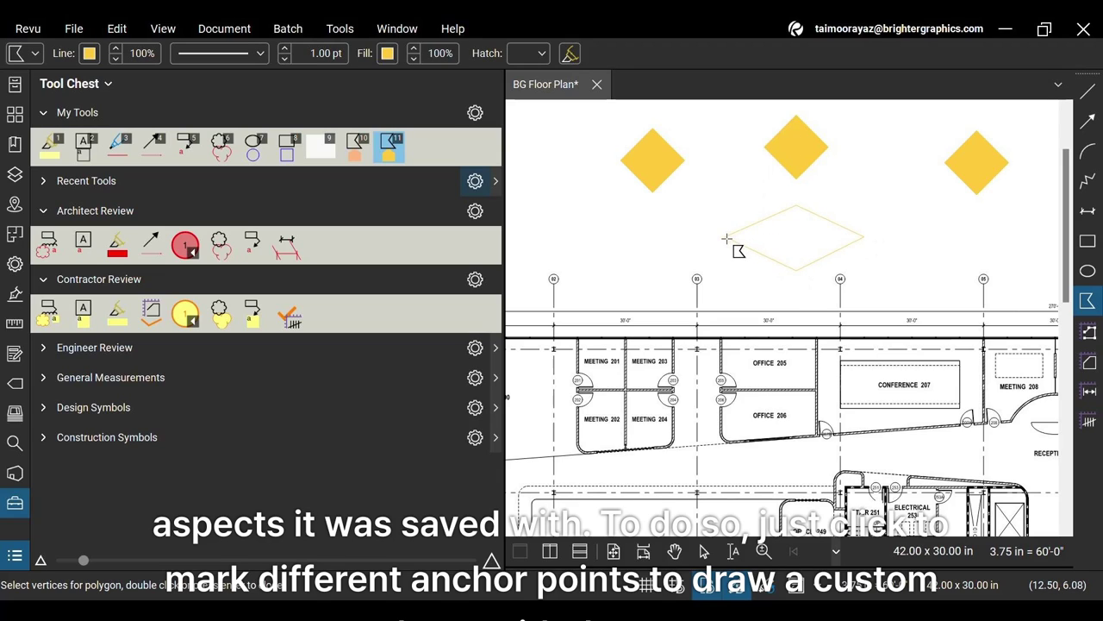
pyautogui.click(726, 238)
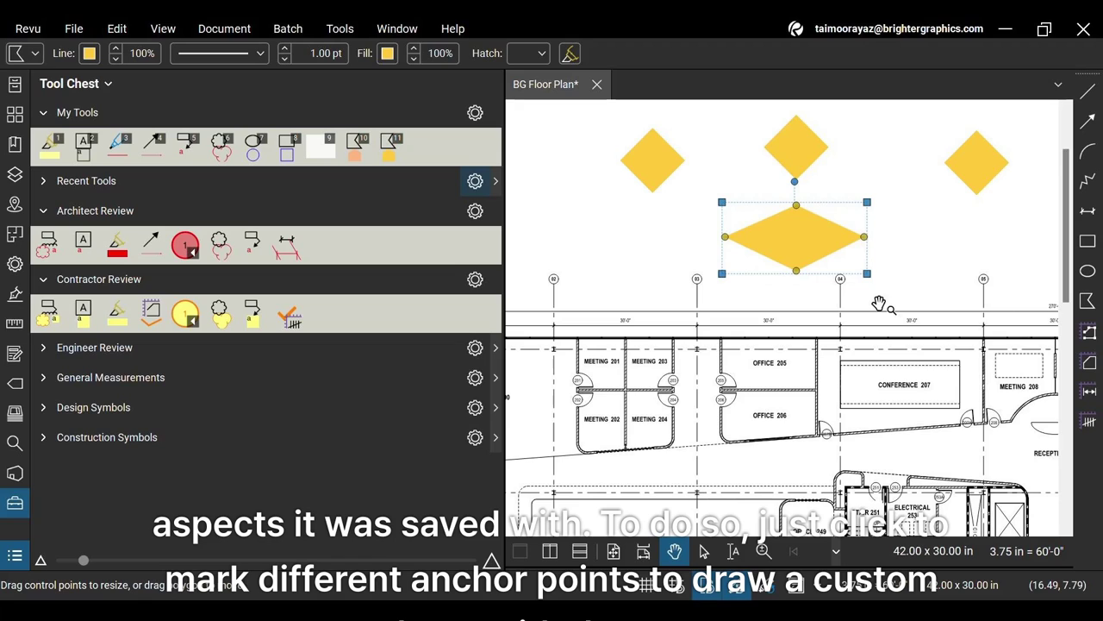
pyautogui.rightClick(812, 250)
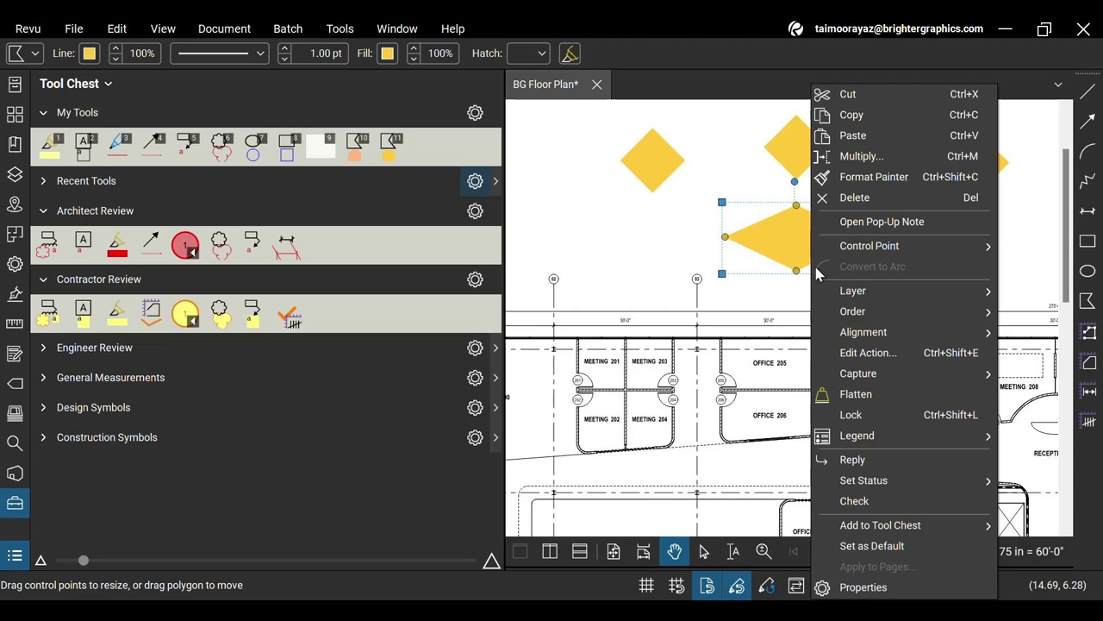
pyautogui.click(681, 236)
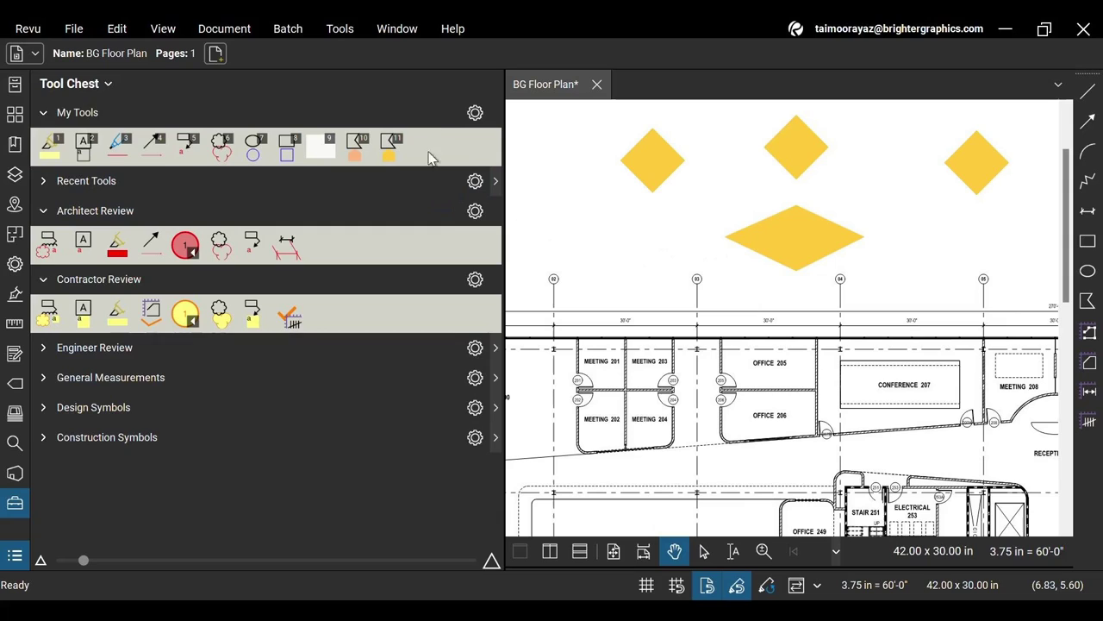
# Show My Tools as a Detail list and close the Tool Chest panel.
pyautogui.click(475, 112)
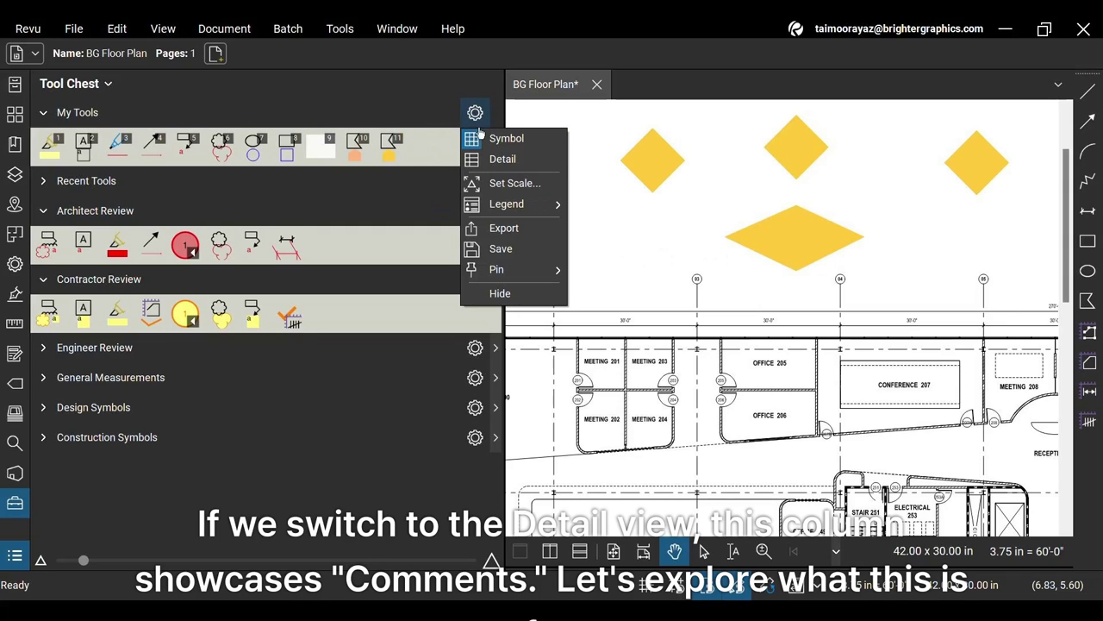
pyautogui.click(490, 161)
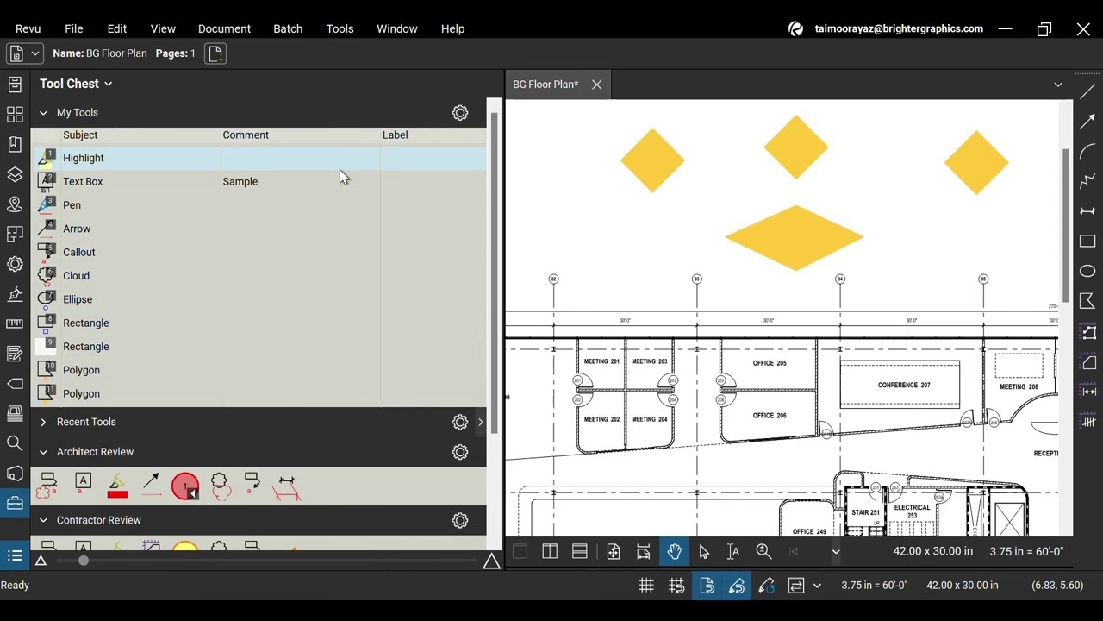
pyautogui.click(15, 503)
pyautogui.click(340, 29)
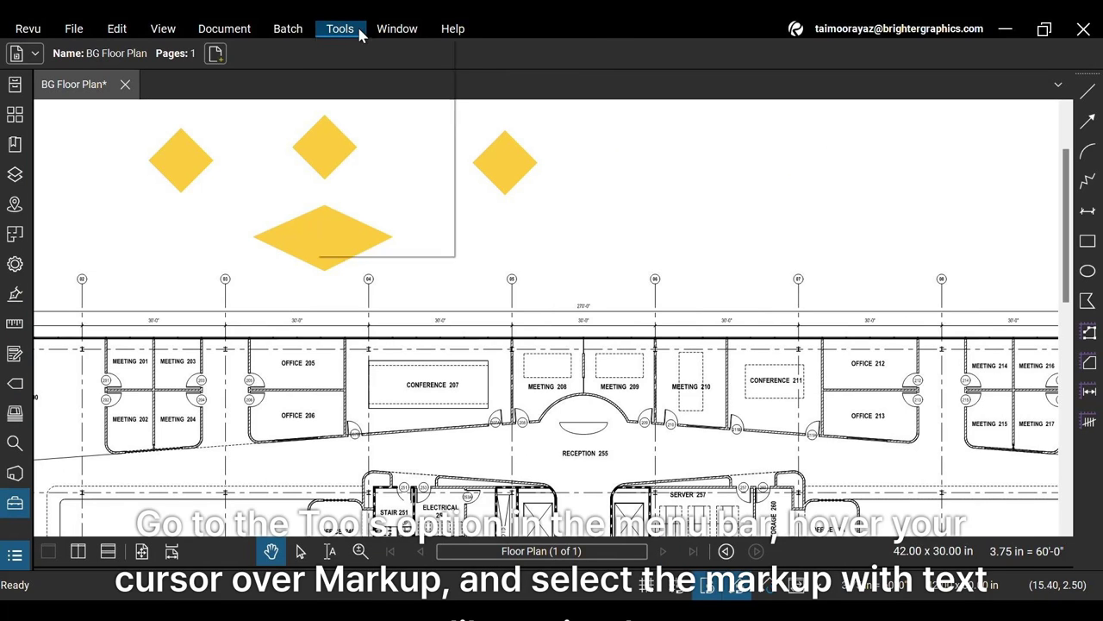
# Draw a text box right of the yellow diamonds and type BRIGHTER GRAPHICS SAMPLE TOOL.
pyautogui.moveTo(354, 49)
pyautogui.click(500, 52)
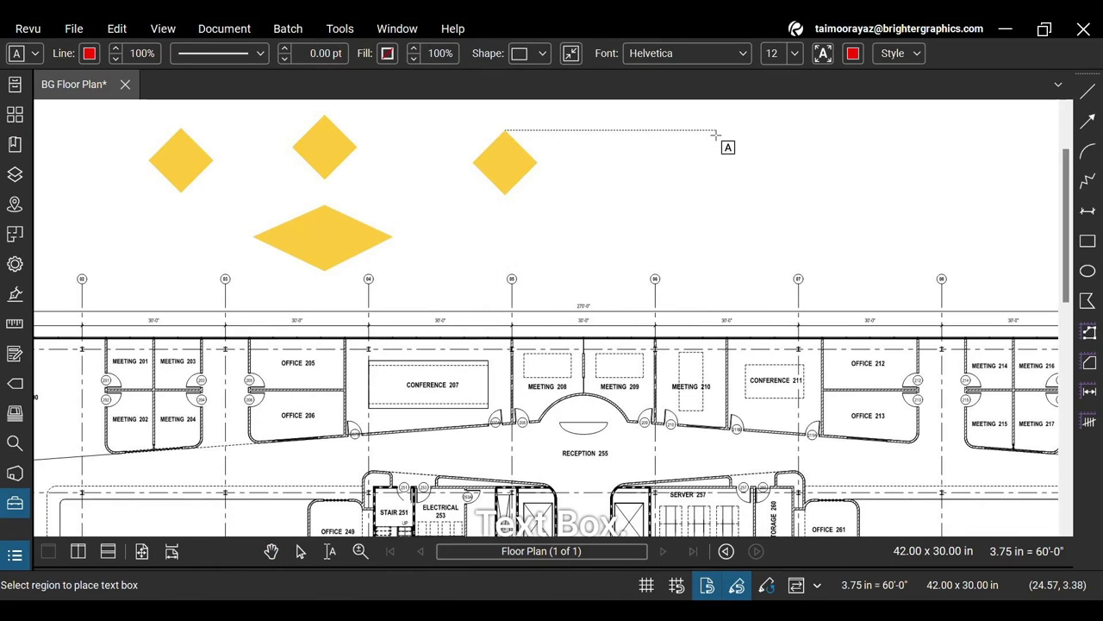
pyautogui.moveTo(716, 131); pyautogui.dragTo(871, 212)
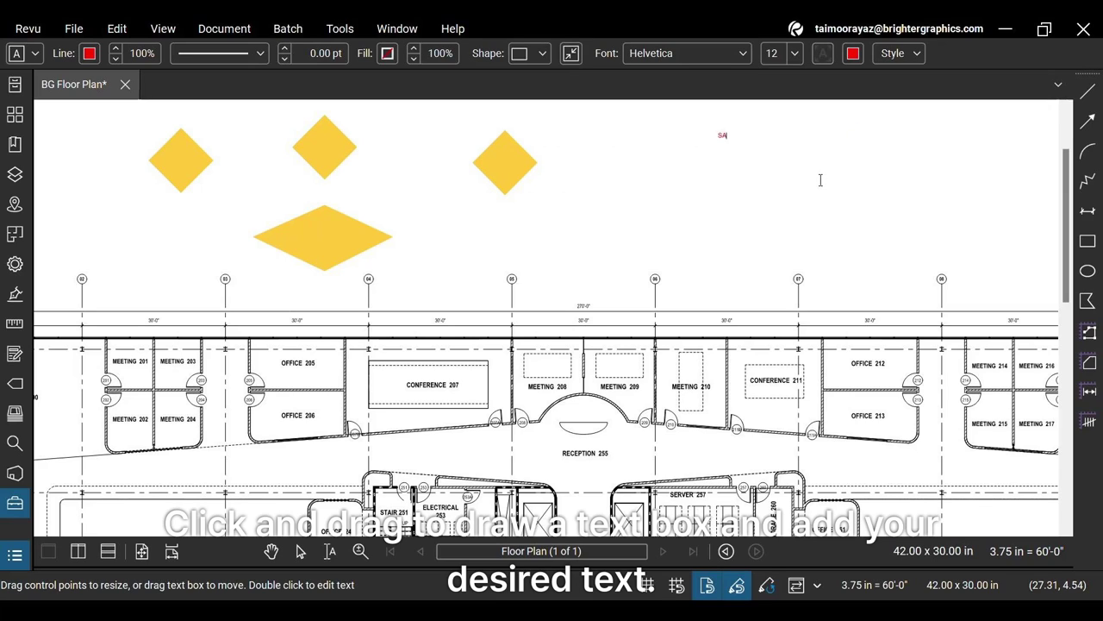
pyautogui.write('P')
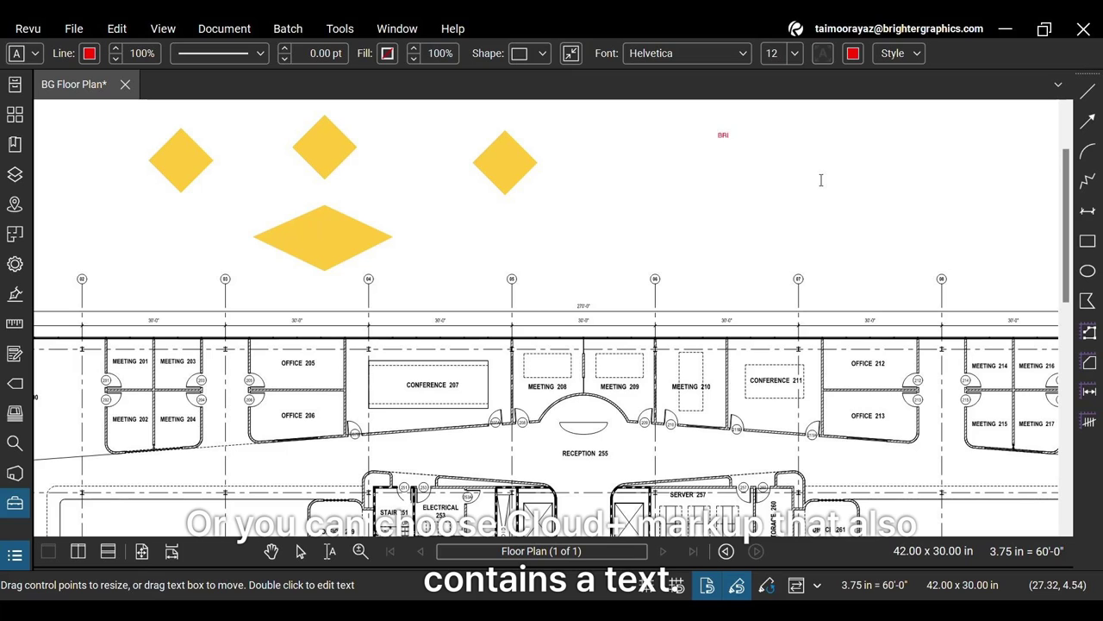
pyautogui.scroll(5, 820, 179)
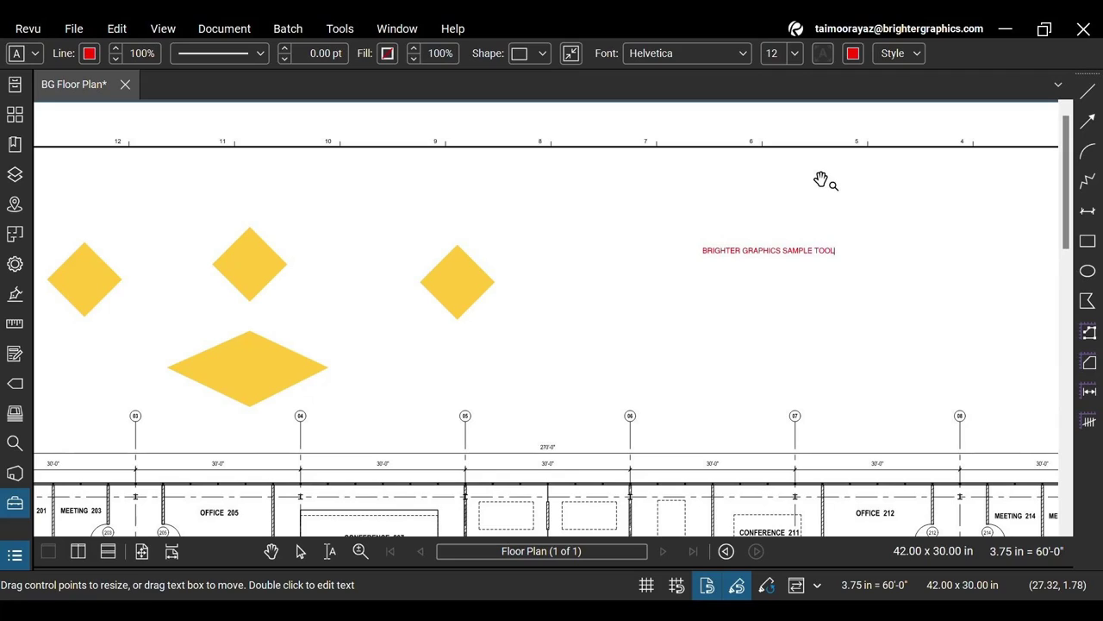
# Format all the sample text as 36-point black Roboto Black and finish editing the box.
pyautogui.hotkey('ctrl', 'a')
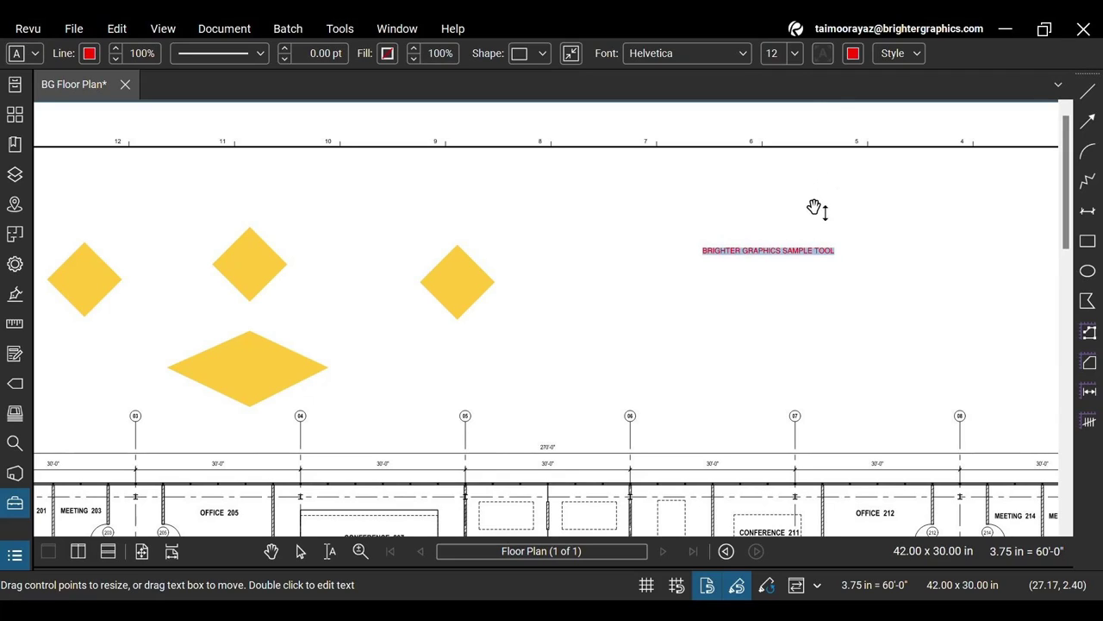
pyautogui.click(794, 53)
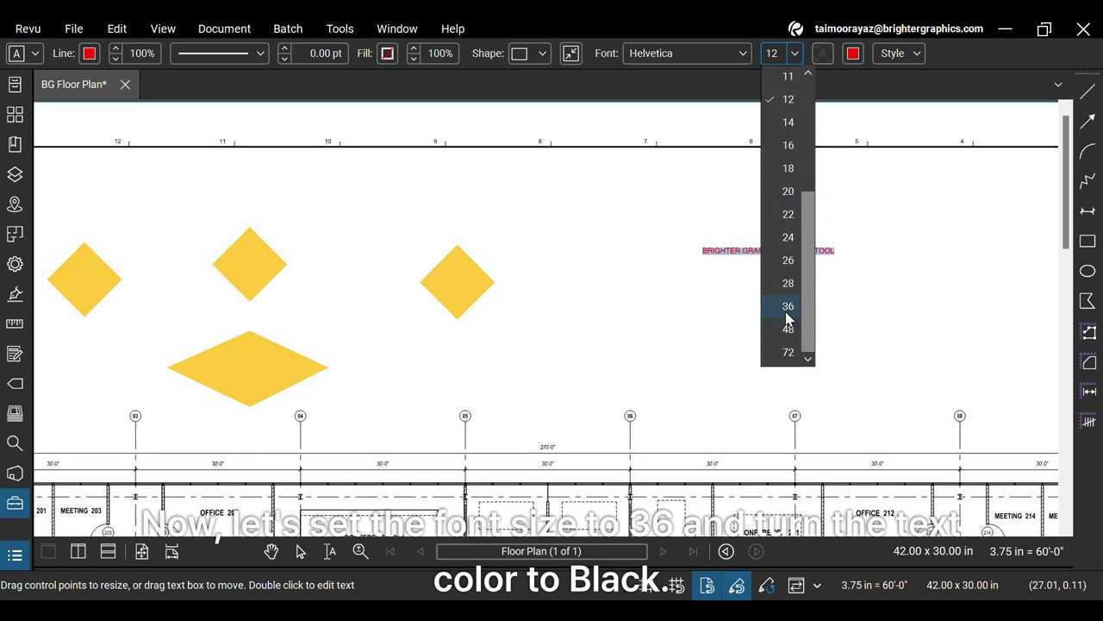
pyautogui.click(788, 310)
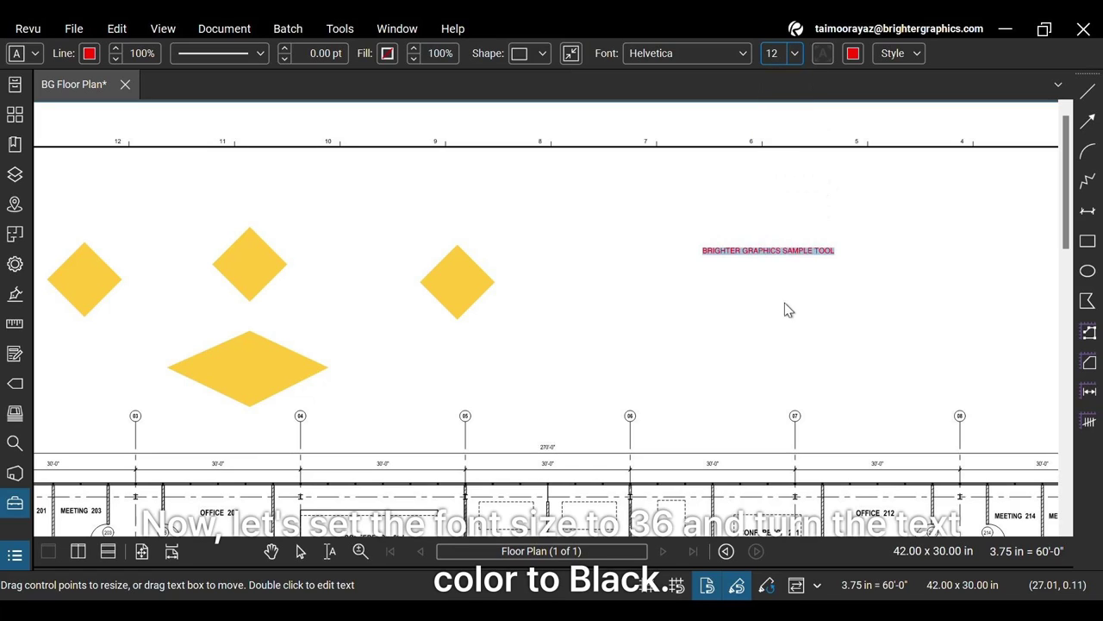
pyautogui.click(852, 56)
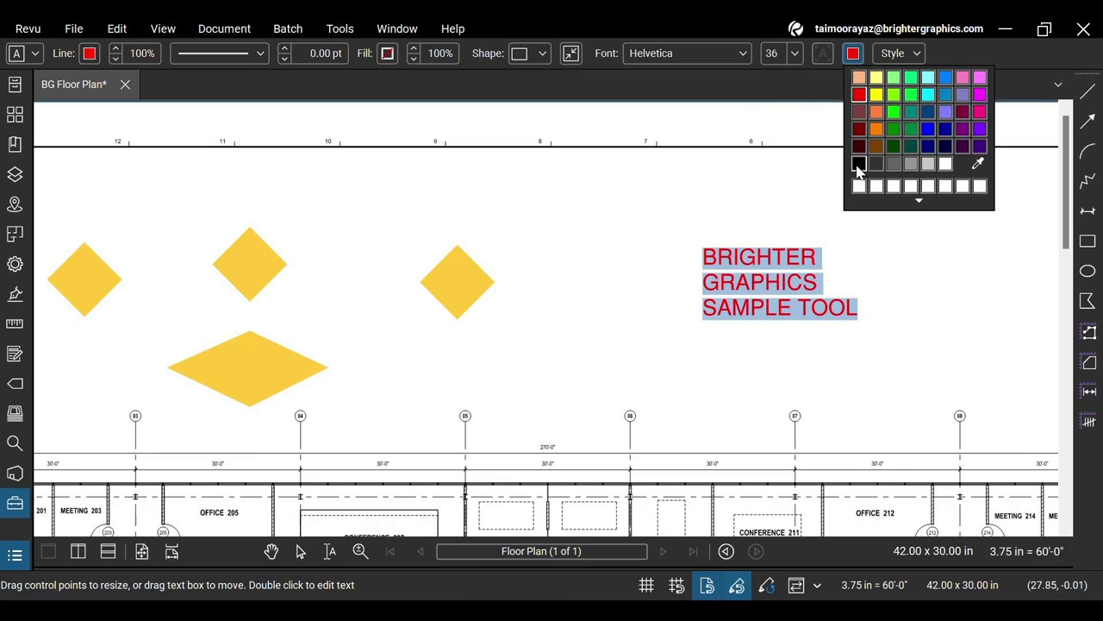
pyautogui.click(858, 163)
pyautogui.click(733, 53)
pyautogui.scroll(-15, 764, 121)
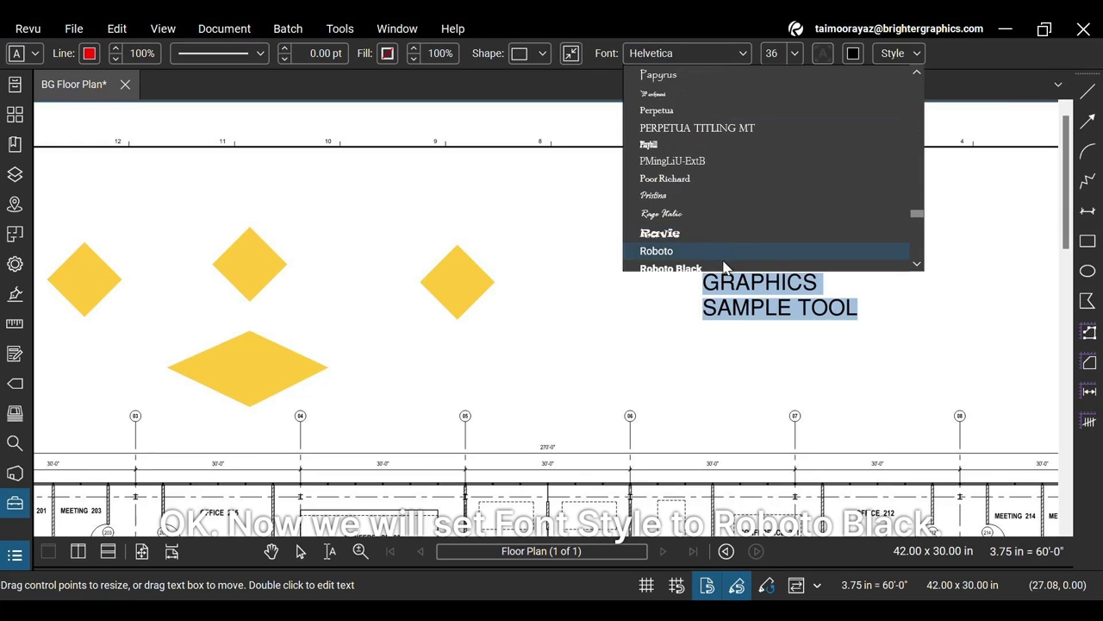
pyautogui.scroll(-1, 725, 267)
pyautogui.click(721, 251)
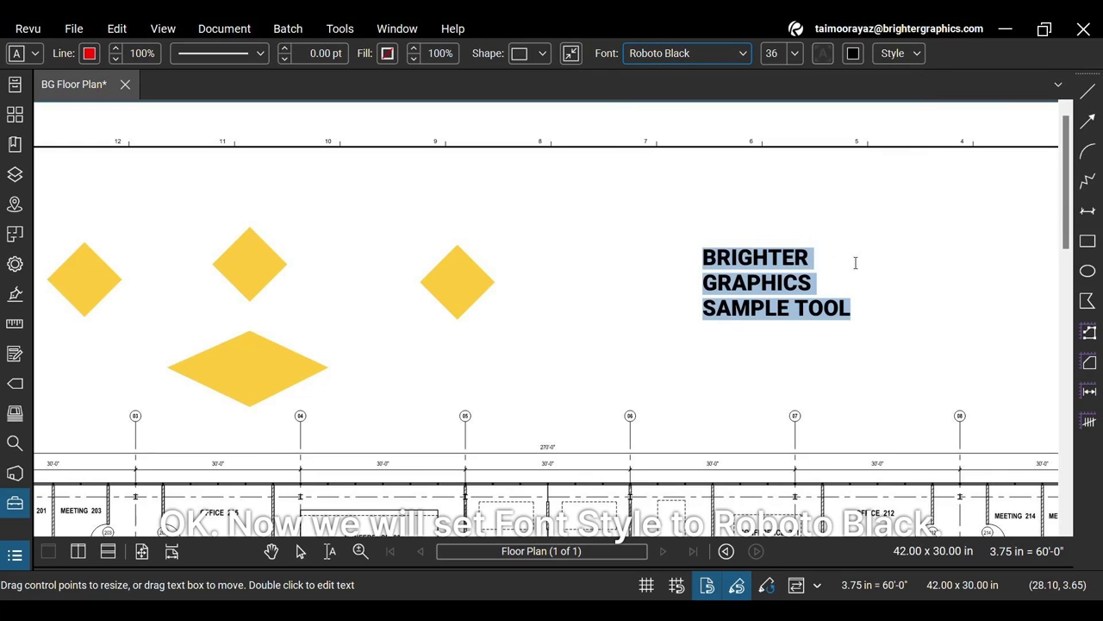
pyautogui.press('Escape')
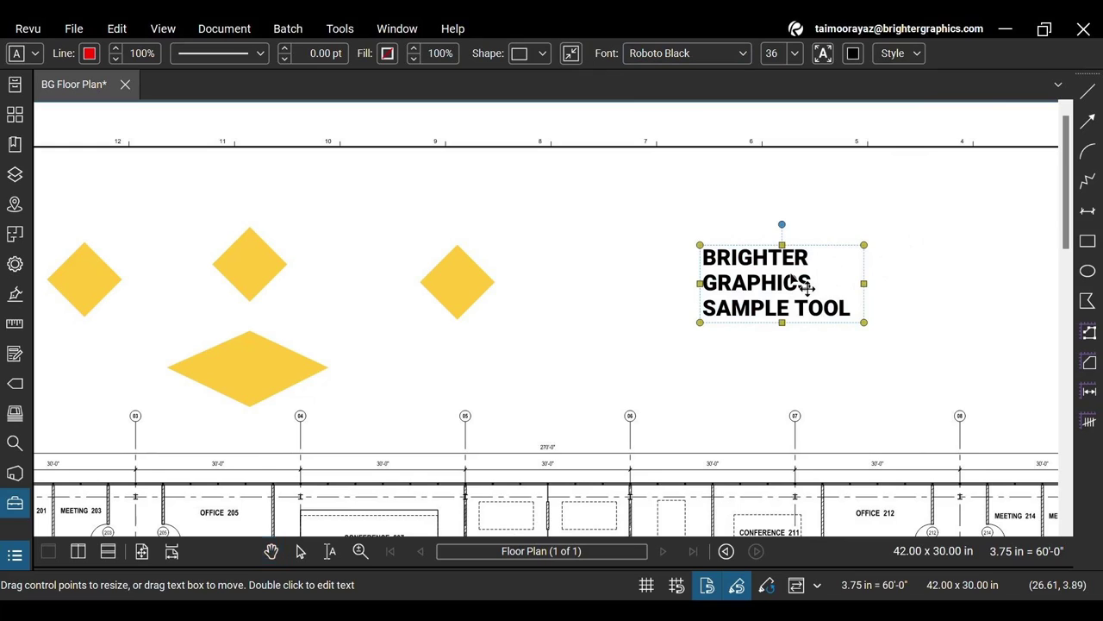
# Add the styled text box to My Tools as tool 12 and check the new entry.
pyautogui.rightClick(793, 279)
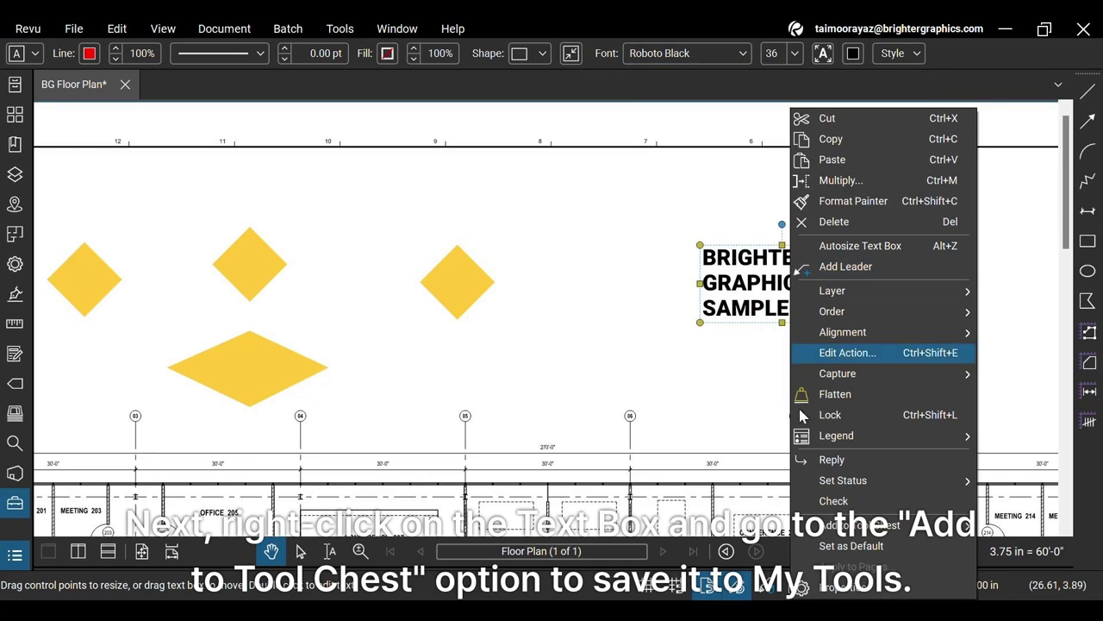
pyautogui.moveTo(858, 535)
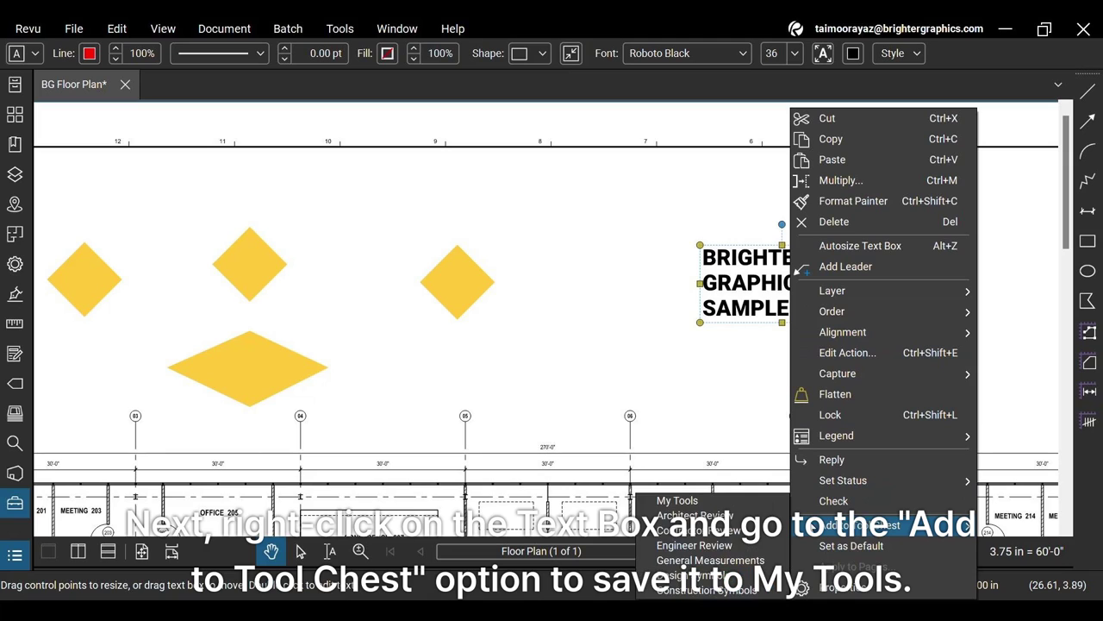
pyautogui.click(763, 507)
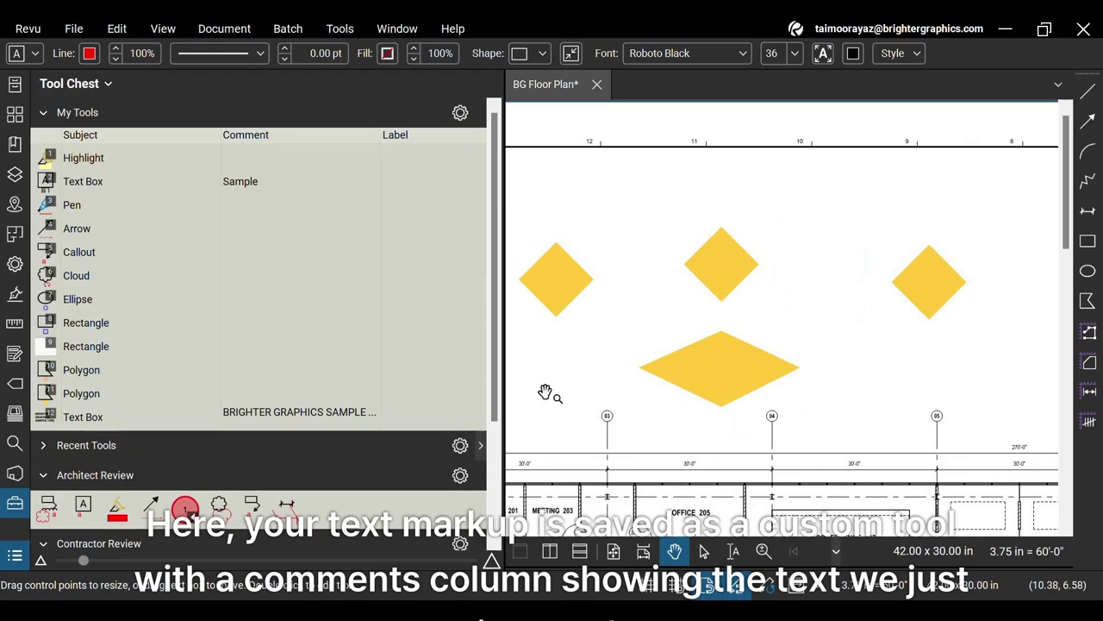
pyautogui.scroll(-3, 193, 401)
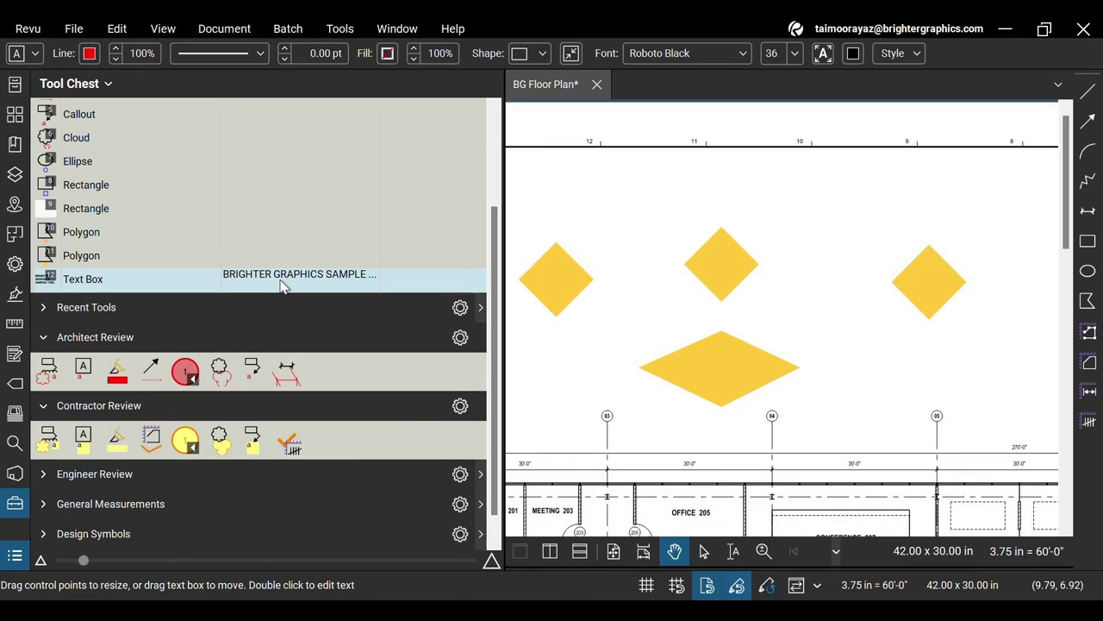
pyautogui.scroll(3, 313, 278)
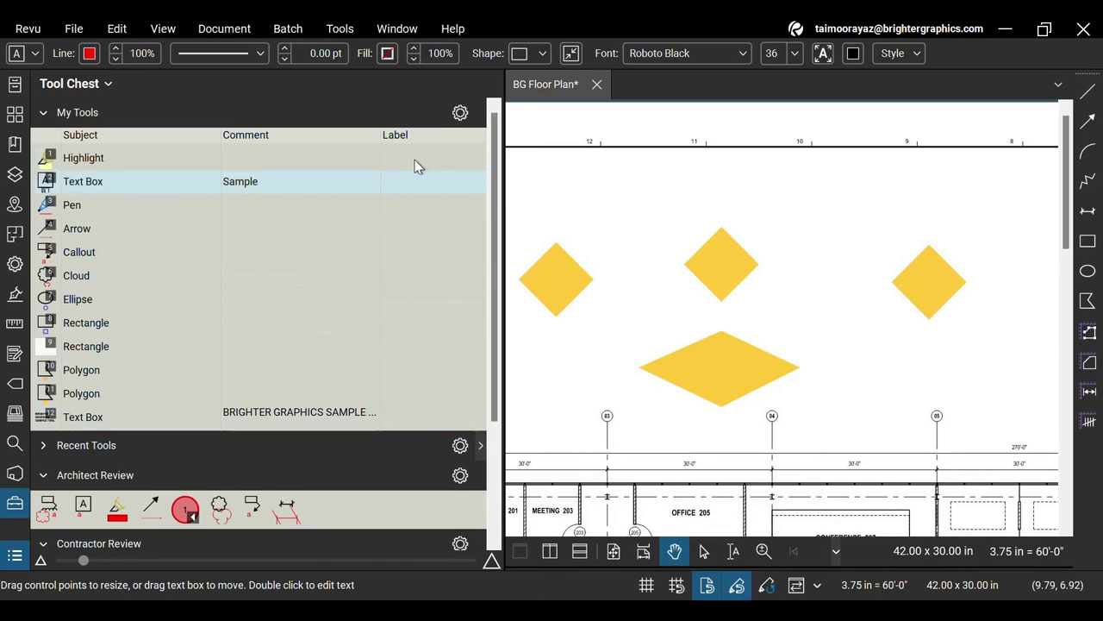
# Show My Tools as icons, then use the saved text tool to place HELLO WORLD above the diamonds.
pyautogui.click(461, 112)
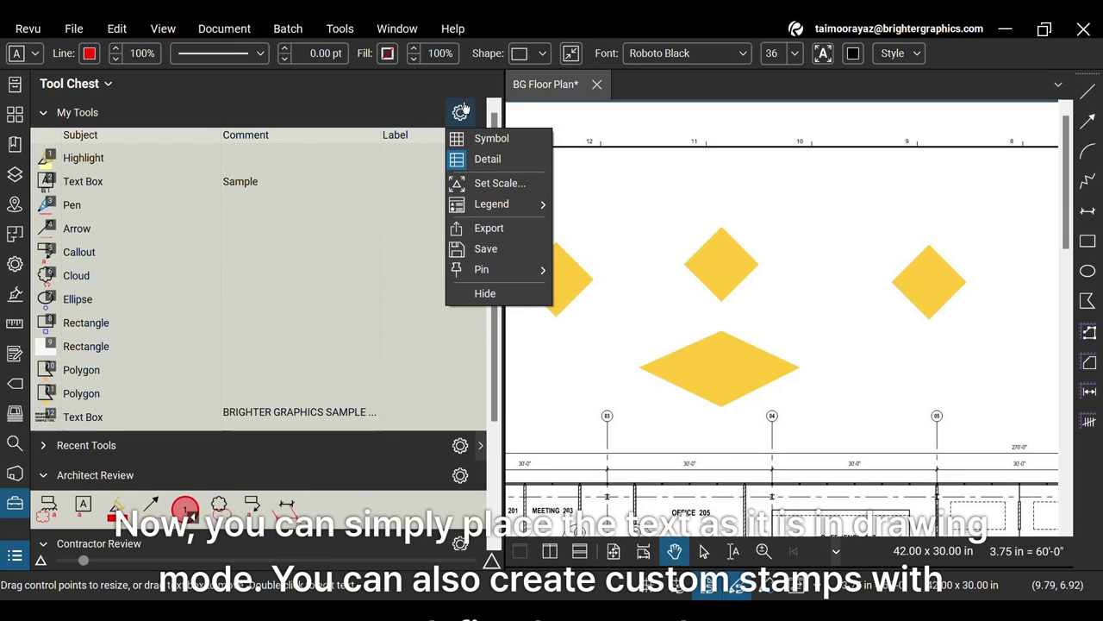
pyautogui.click(490, 140)
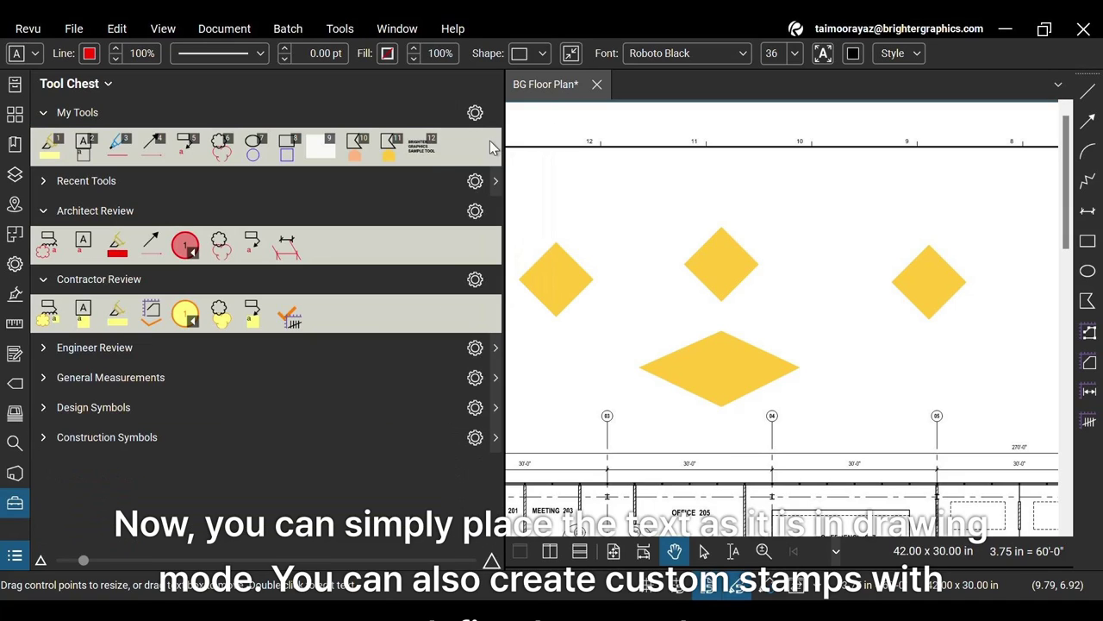
pyautogui.click(422, 144)
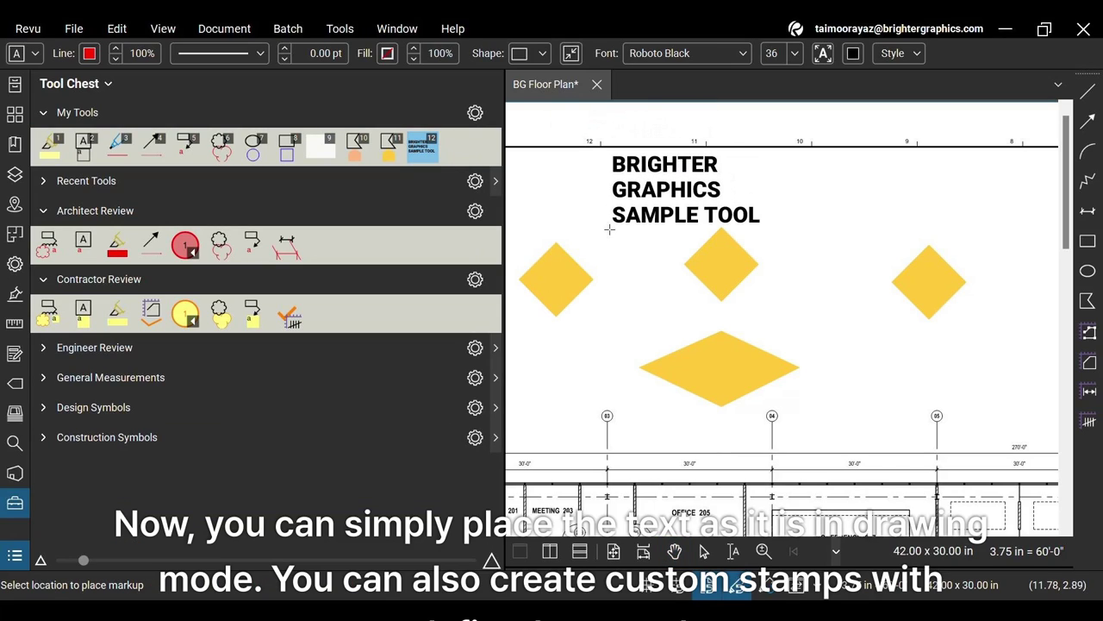
pyautogui.doubleClick(429, 155)
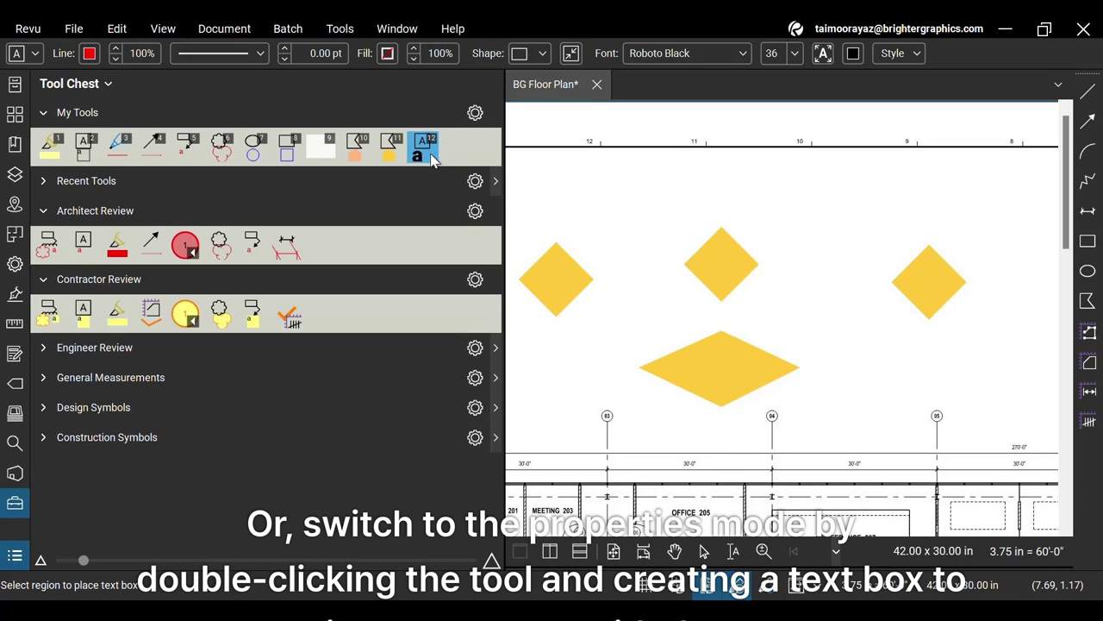
pyautogui.moveTo(607, 166); pyautogui.dragTo(742, 198)
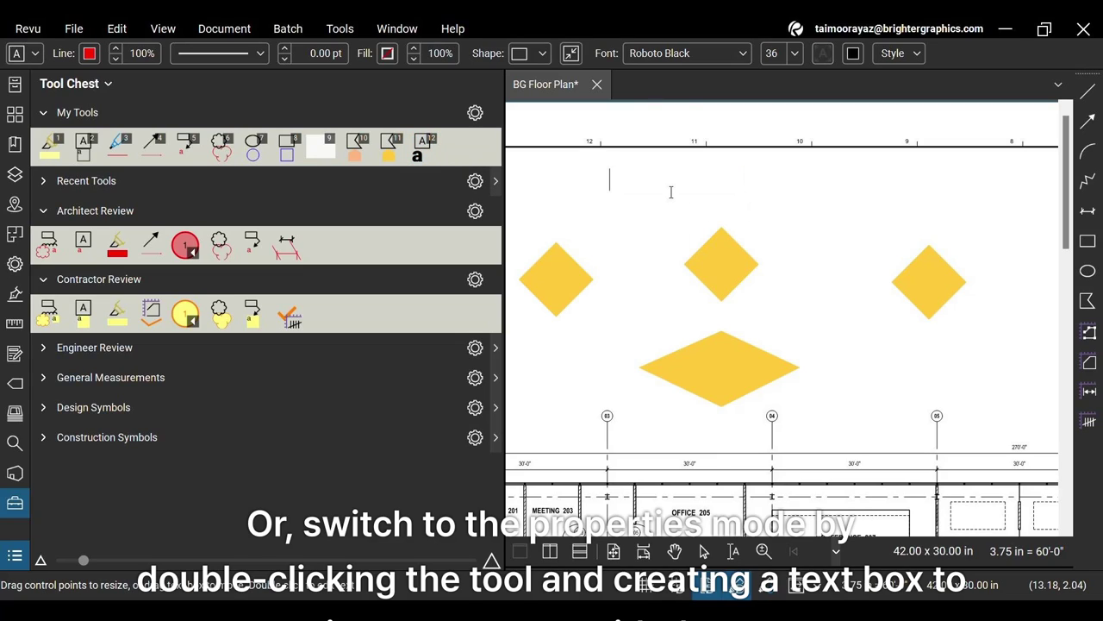
pyautogui.write('HELLO')
pyautogui.write(' WORLD')
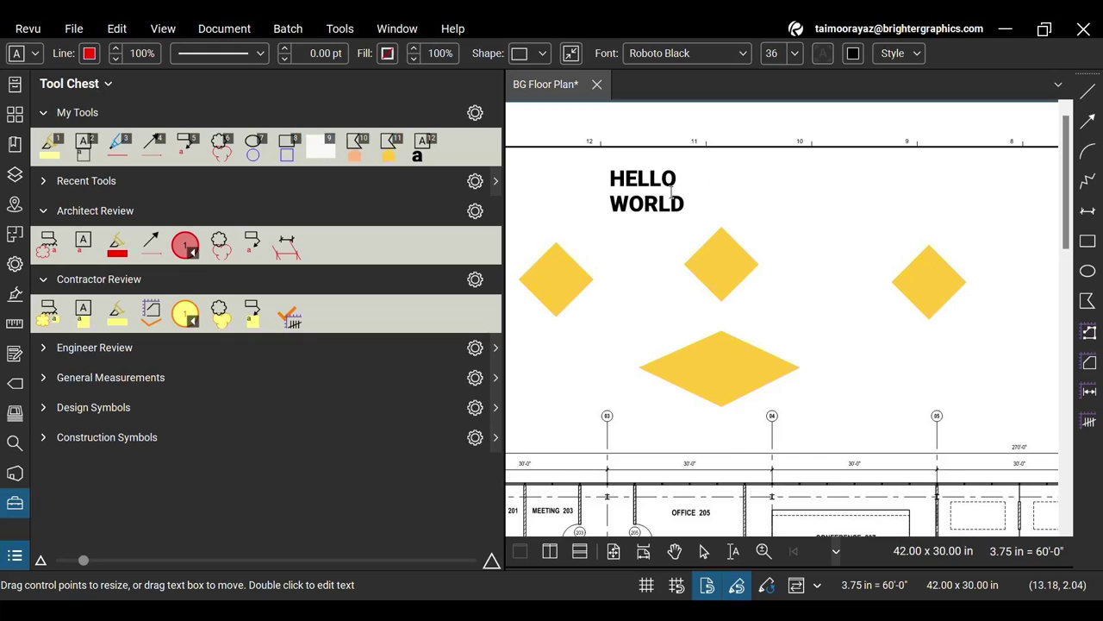
pyautogui.click(817, 242)
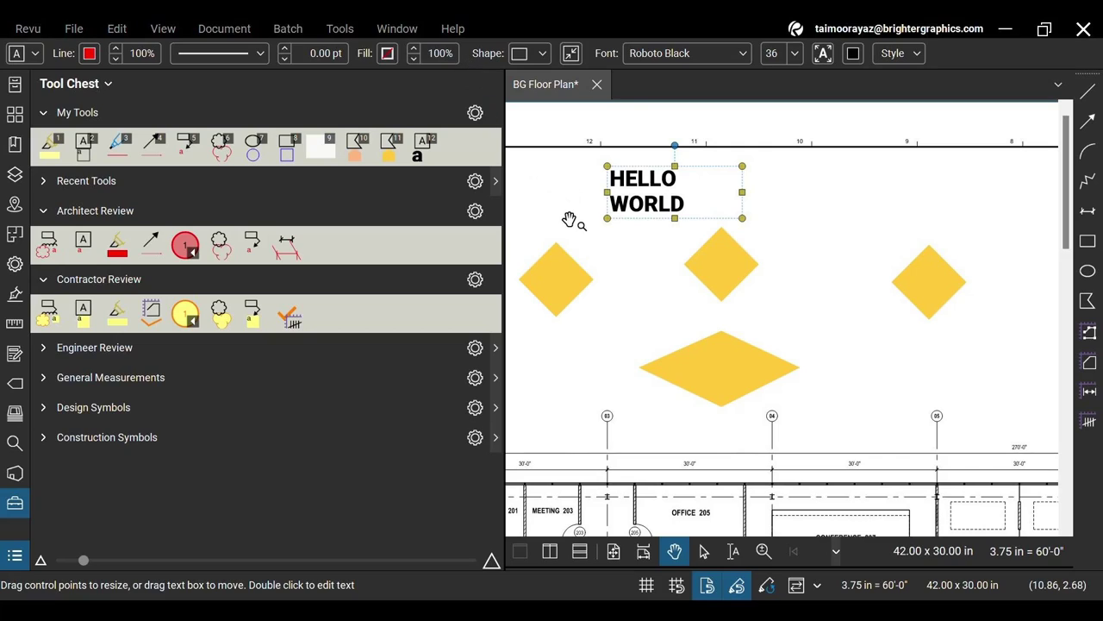
pyautogui.click(90, 85)
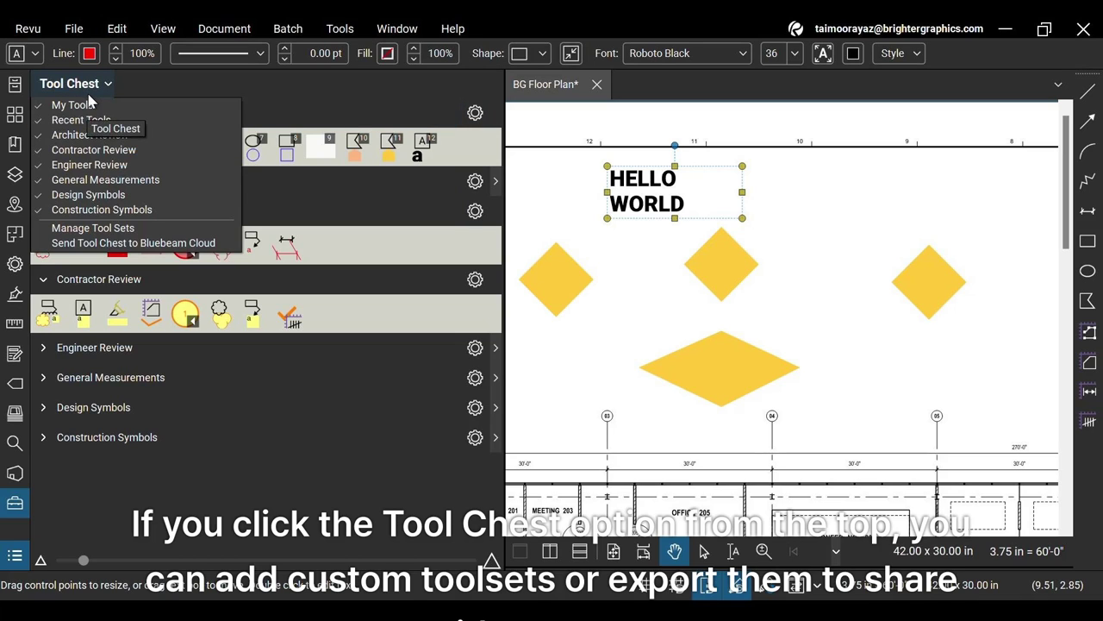
pyautogui.click(158, 237)
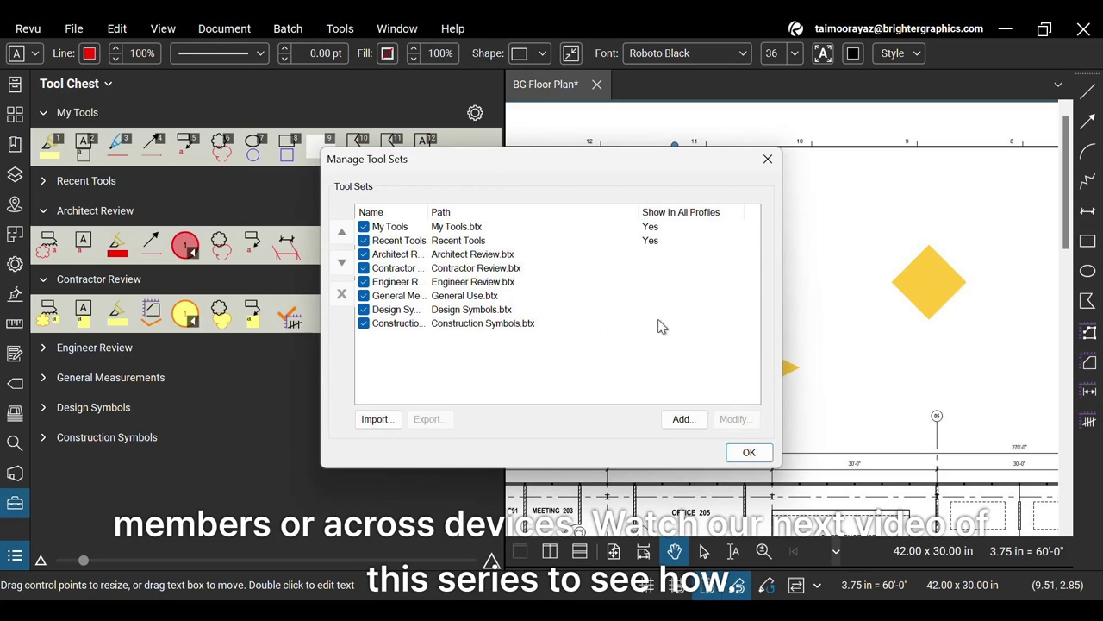
pyautogui.click(765, 169)
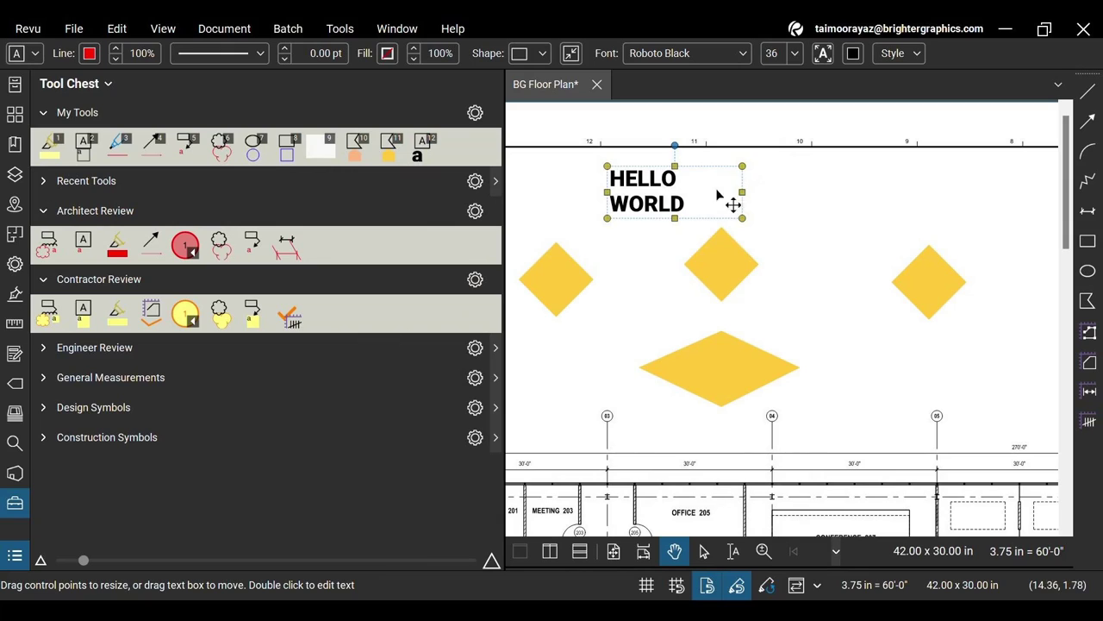
pyautogui.click(475, 113)
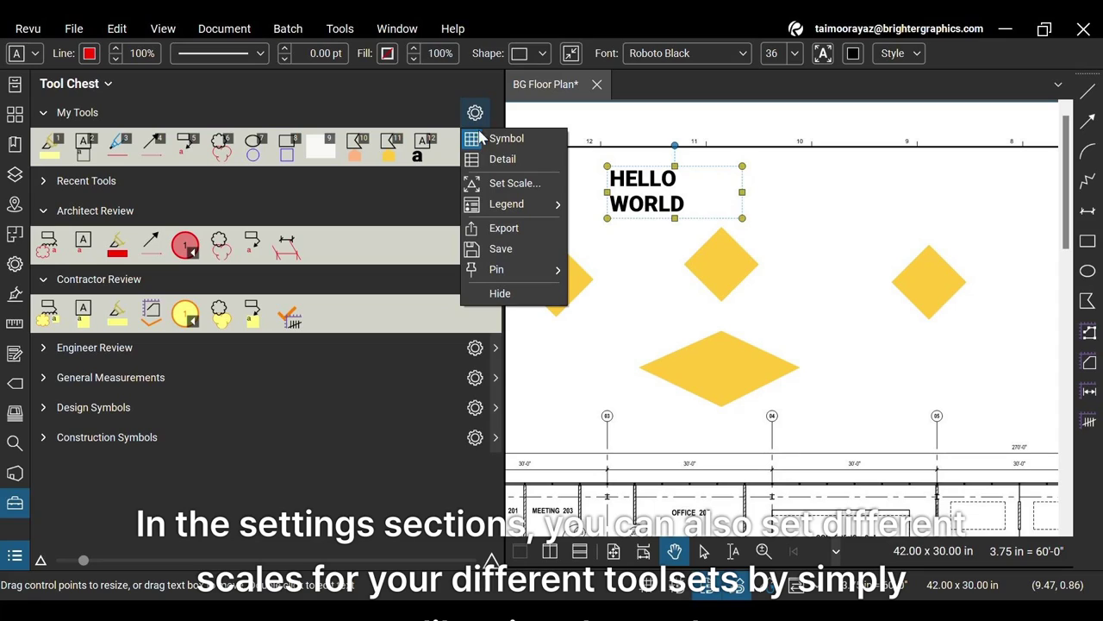
pyautogui.click(544, 190)
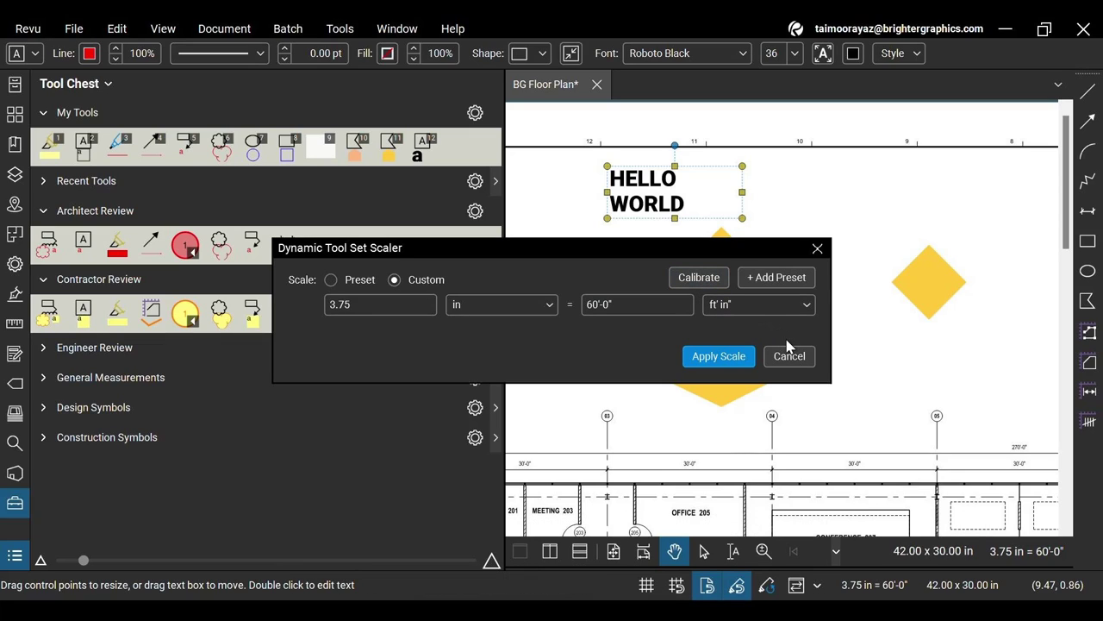
pyautogui.click(803, 361)
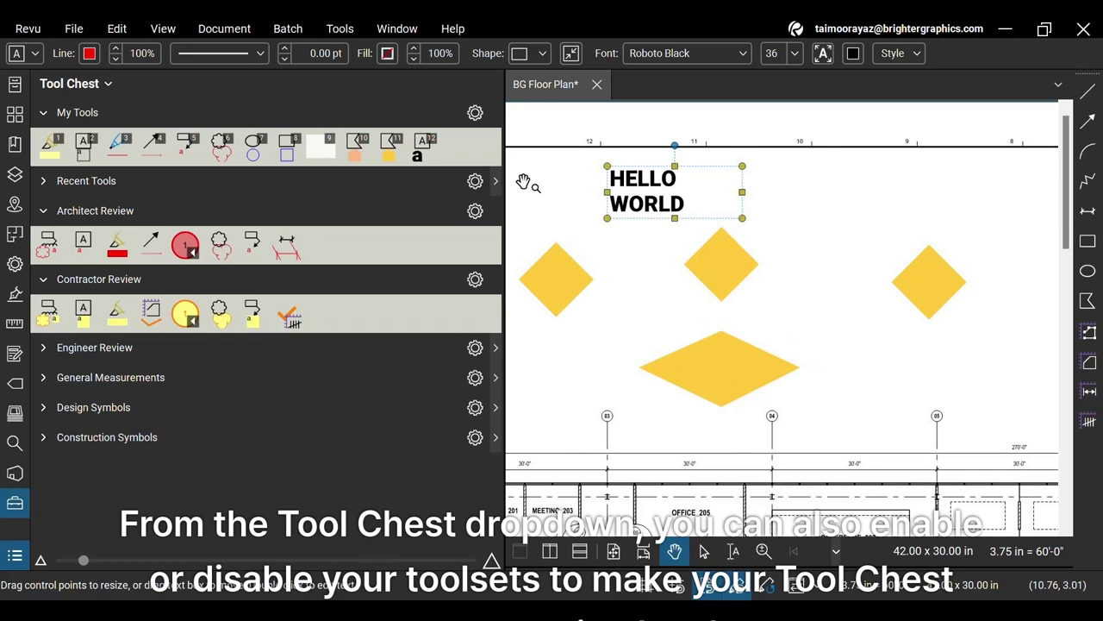
# Uncheck Recent Tools and the six built-in toolsets so the Tool Chest shows only My Tools.
pyautogui.click(107, 84)
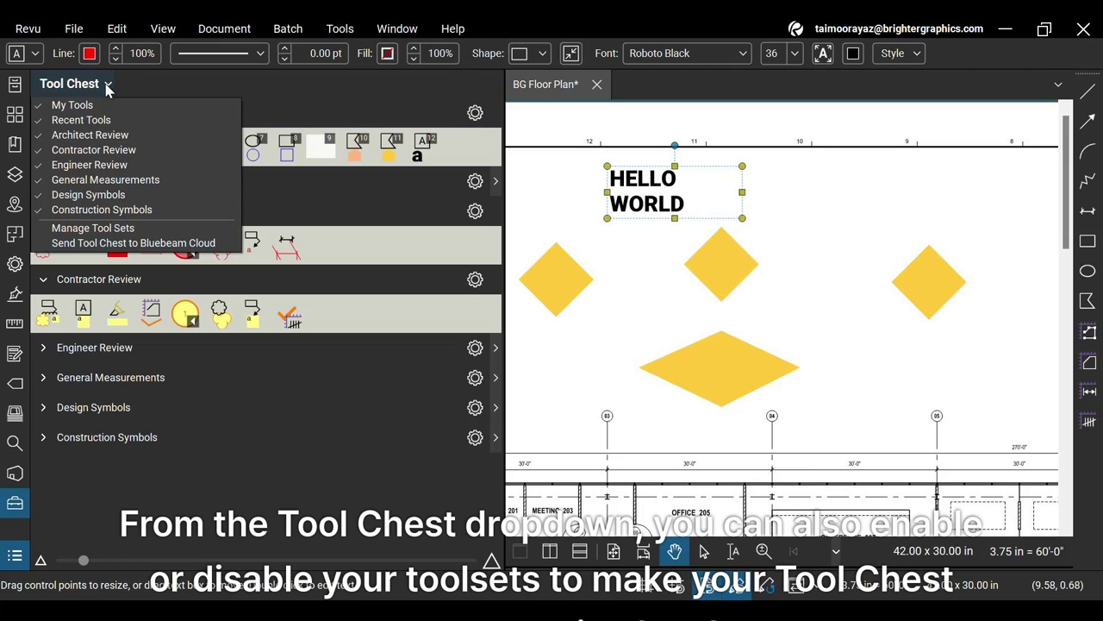
pyautogui.click(87, 124)
pyautogui.click(94, 138)
pyautogui.click(100, 152)
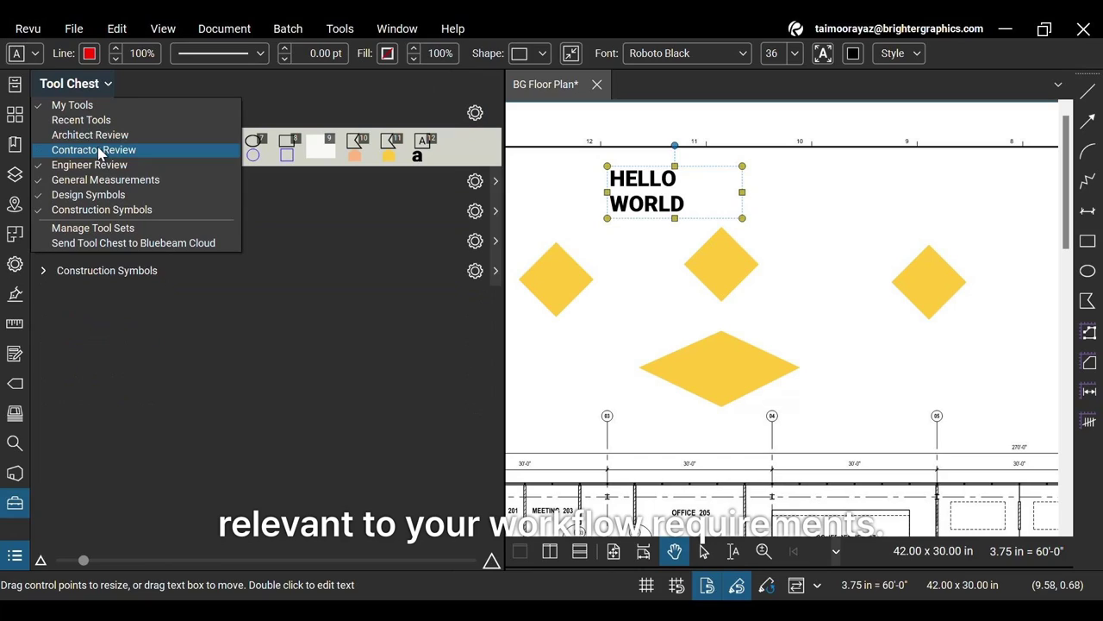
pyautogui.click(100, 165)
pyautogui.click(102, 181)
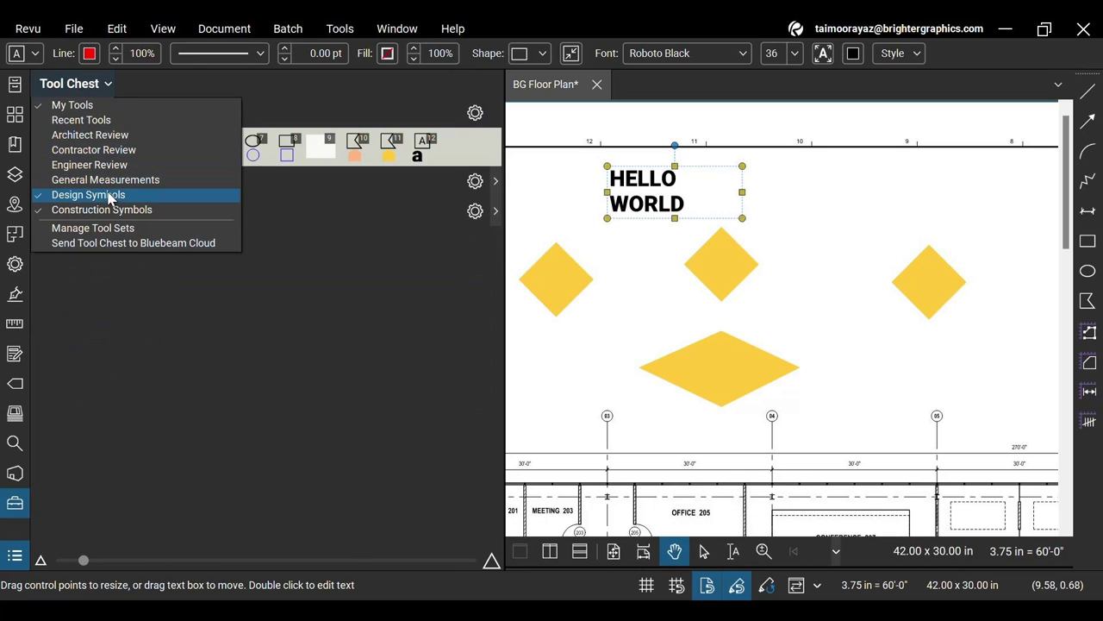
pyautogui.click(110, 198)
pyautogui.click(112, 211)
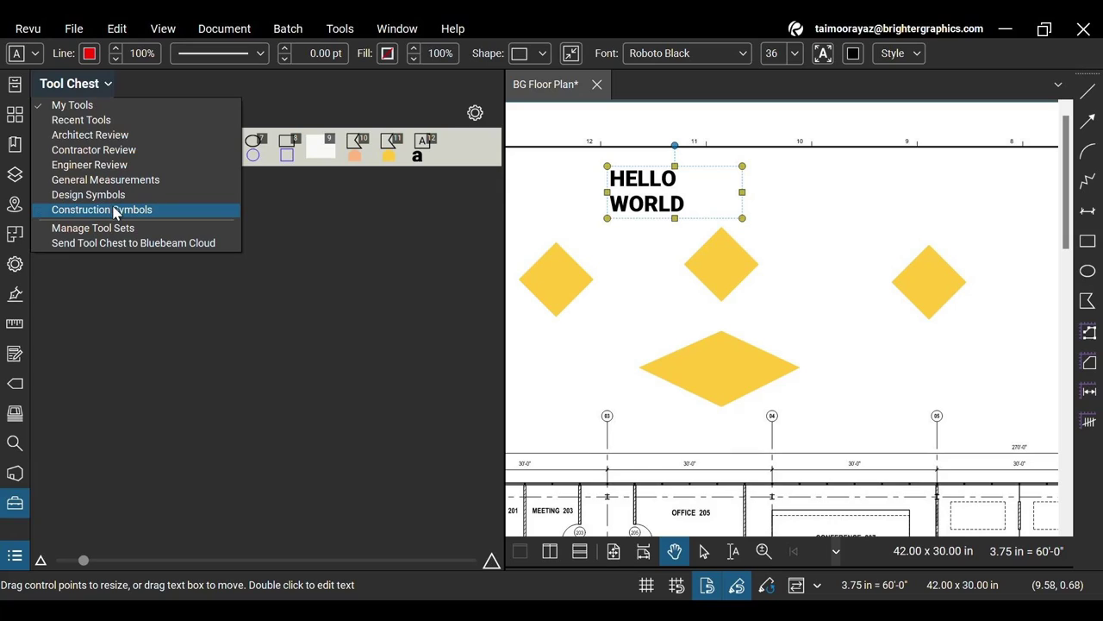
pyautogui.click(256, 302)
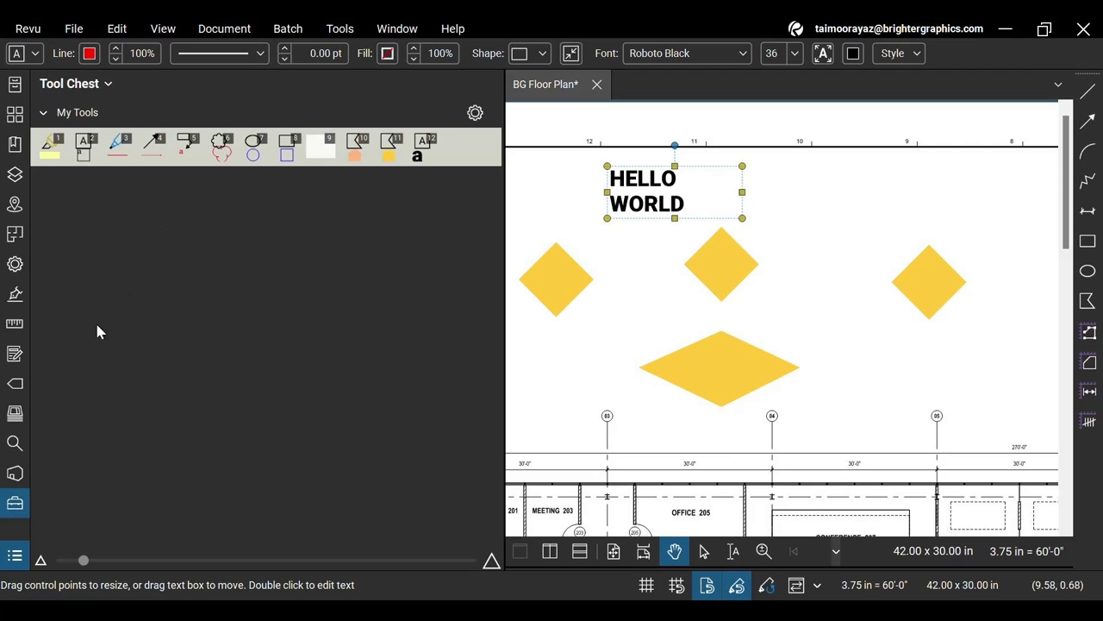
# Switch to the Revu Advanced profile from the Revu menu.
pyautogui.click(74, 28)
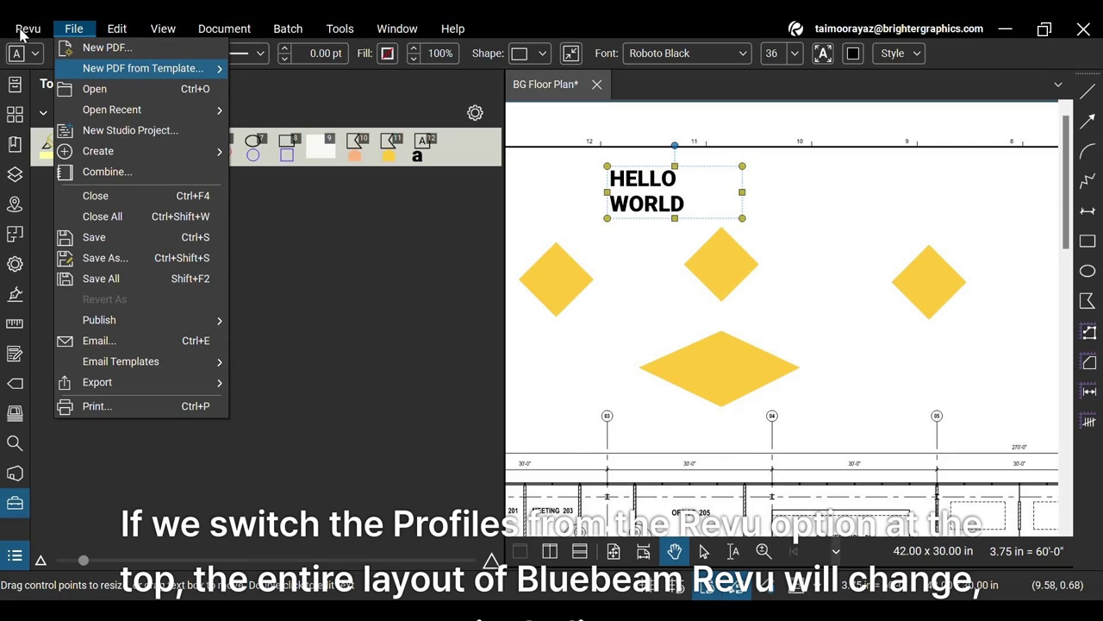
pyautogui.click(246, 202)
pyautogui.click(27, 28)
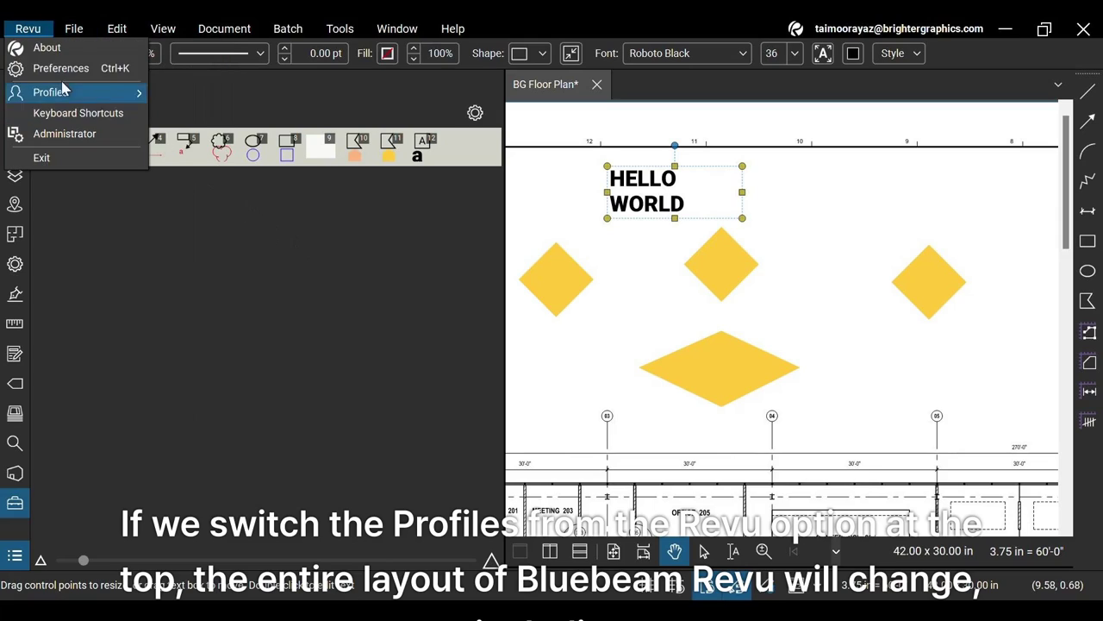
pyautogui.moveTo(121, 93)
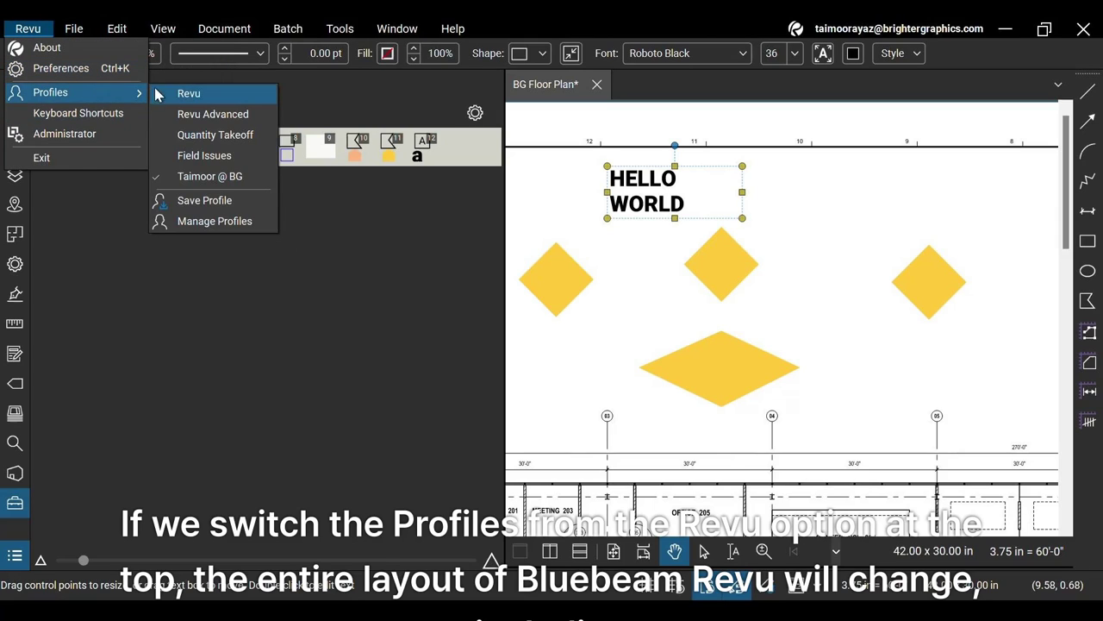
pyautogui.click(213, 115)
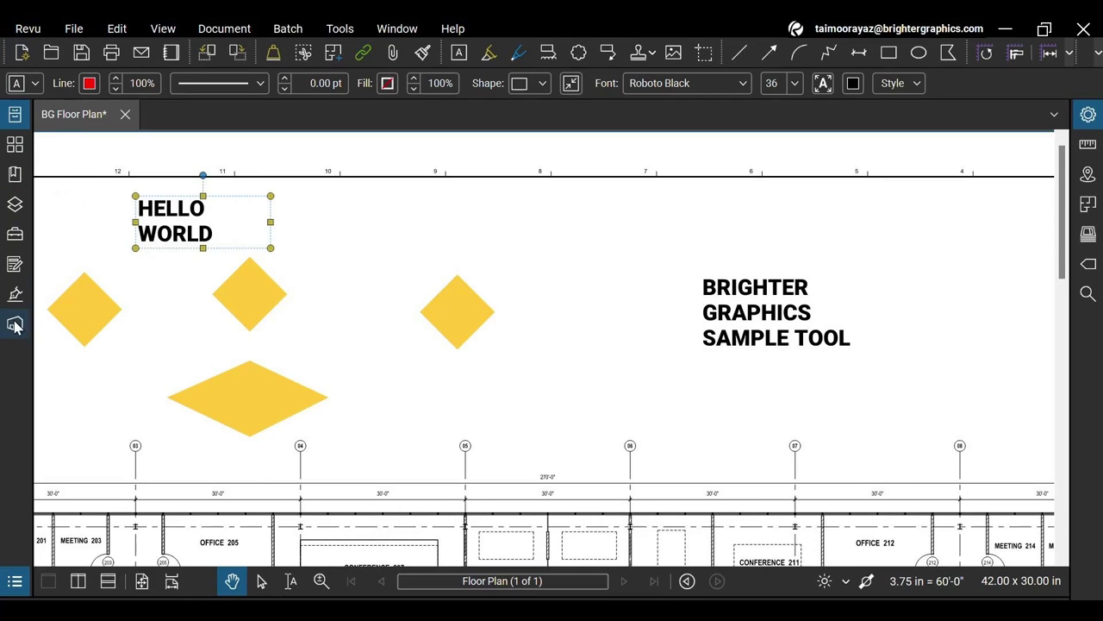
# Open the Tool Chest panel, widen it, then close it again.
pyautogui.click(14, 238)
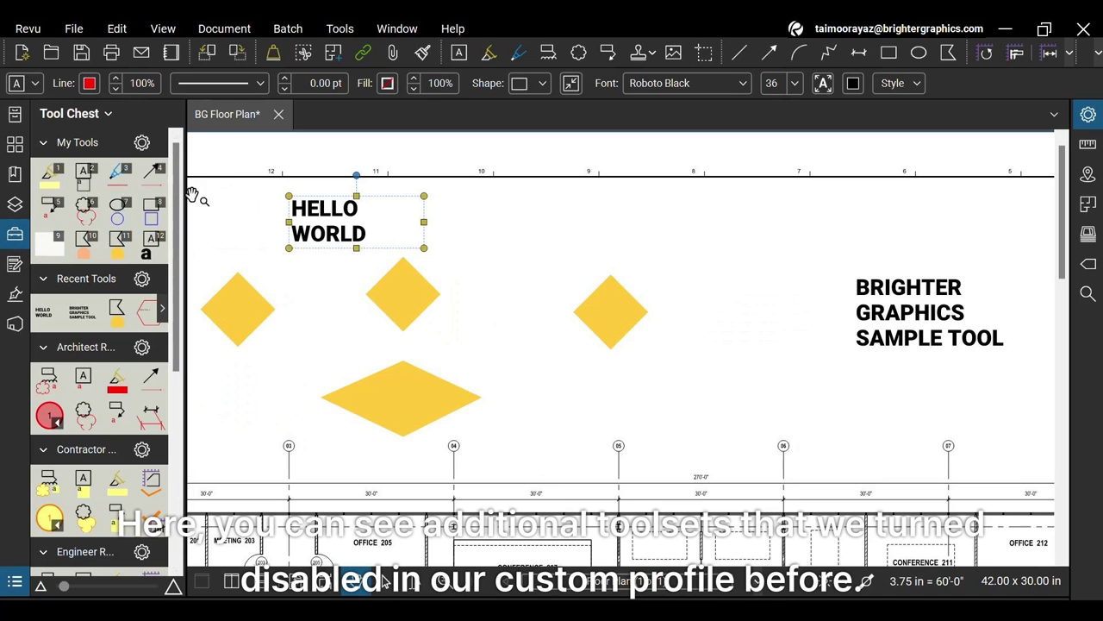
pyautogui.moveTo(185, 198); pyautogui.dragTo(328, 215)
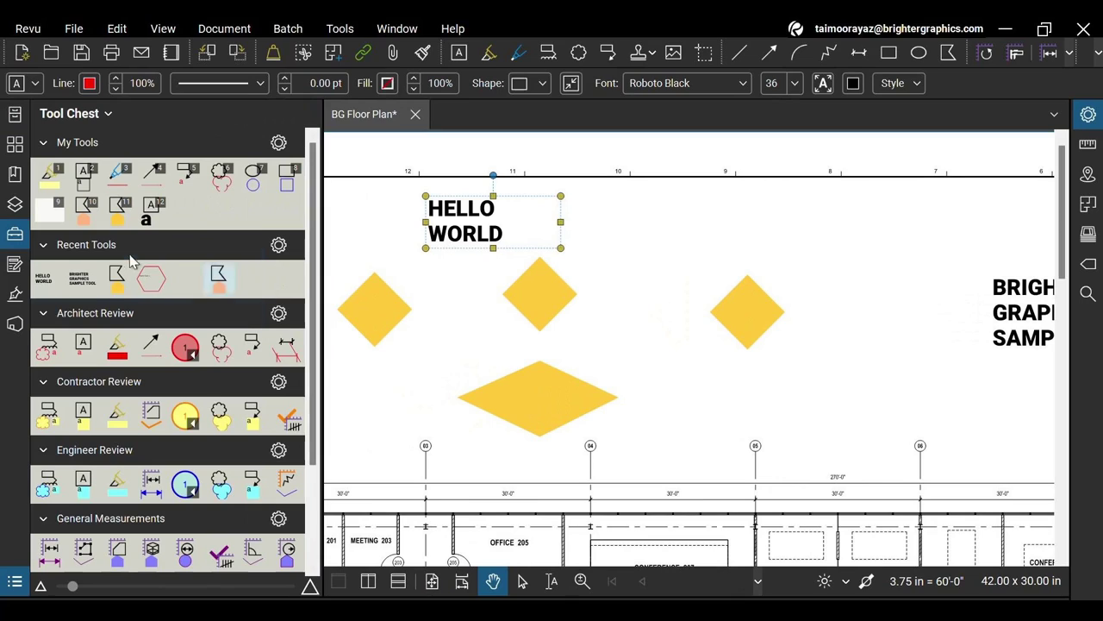
pyautogui.click(25, 234)
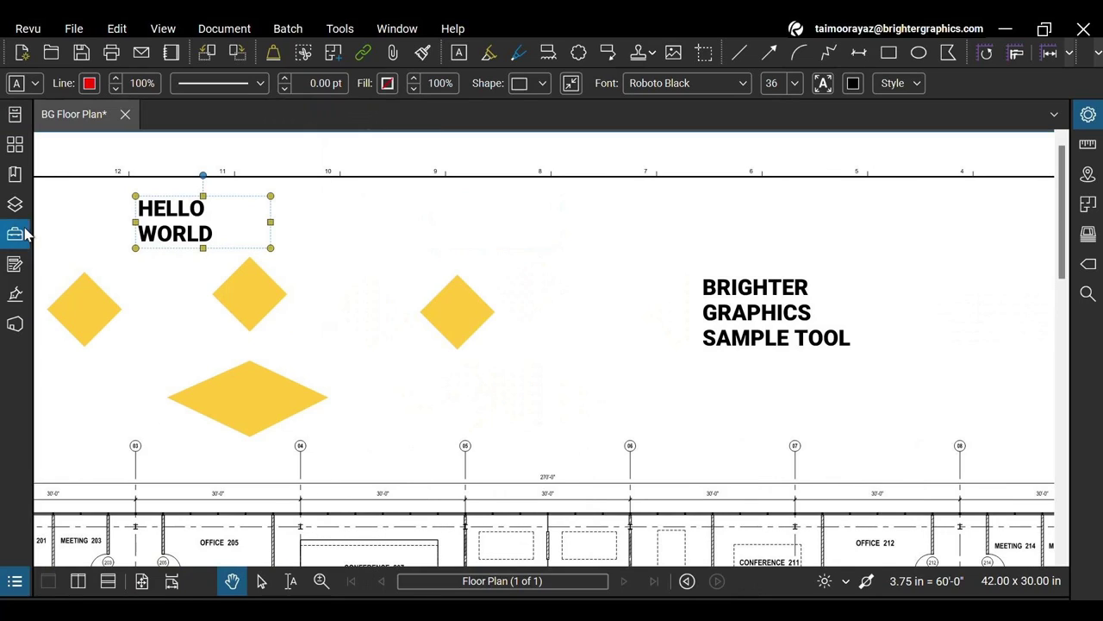
# Switch back to the custom profile and close the Tool Chest panel.
pyautogui.click(38, 31)
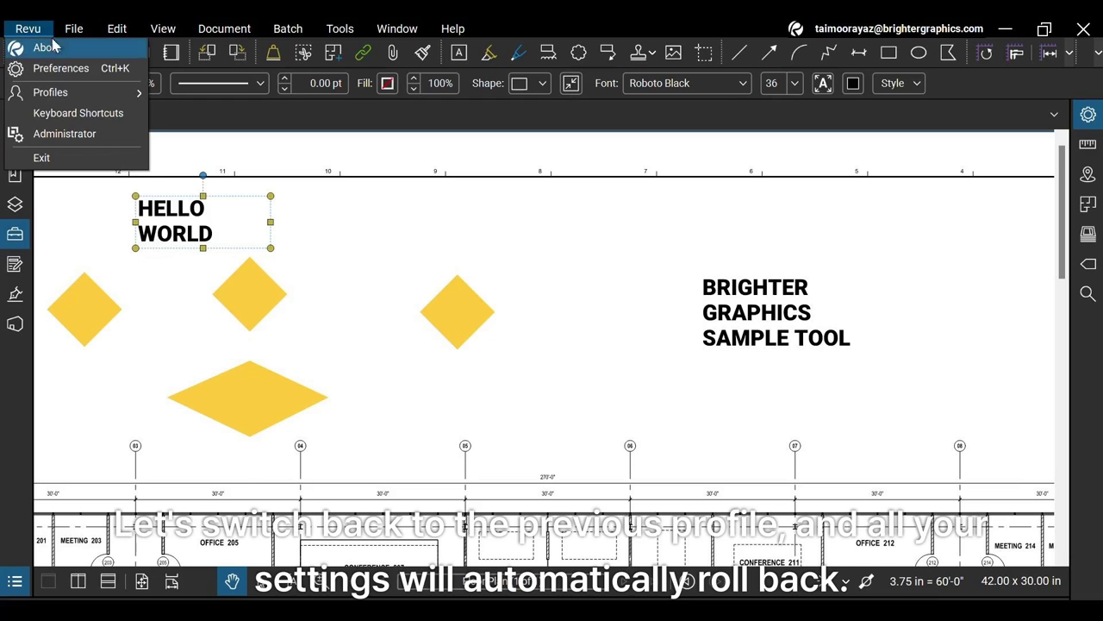
pyautogui.moveTo(107, 95)
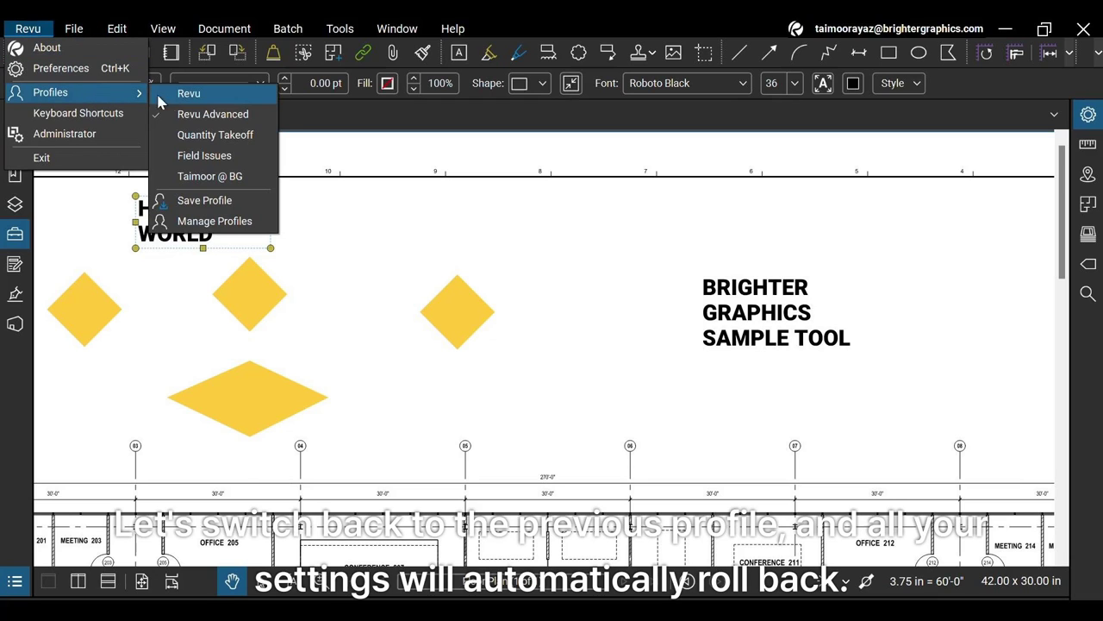
pyautogui.click(207, 176)
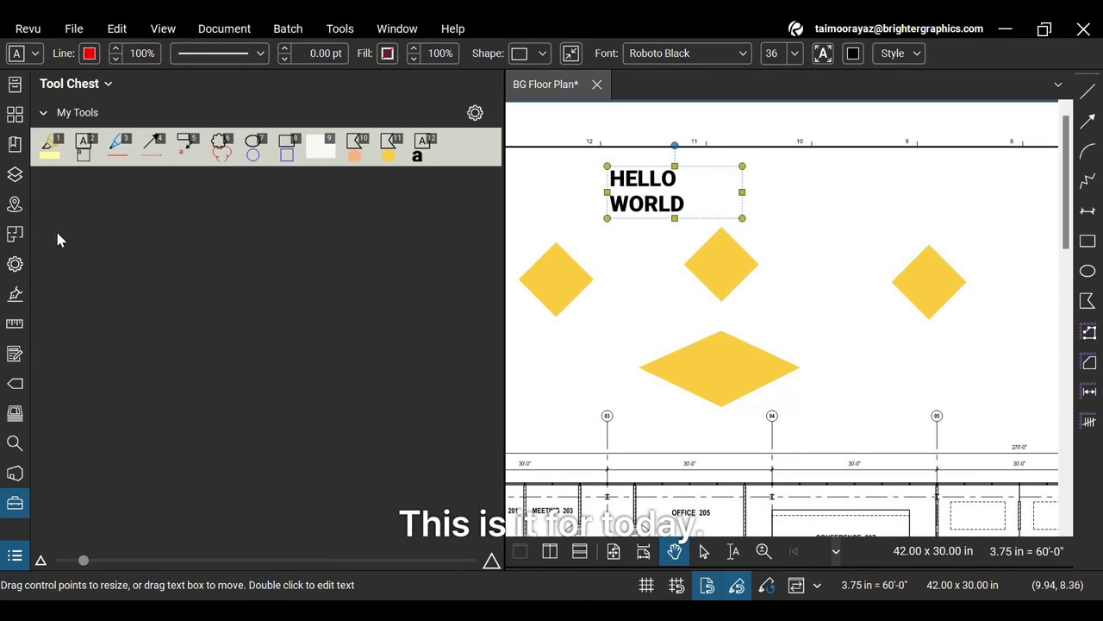
pyautogui.click(15, 507)
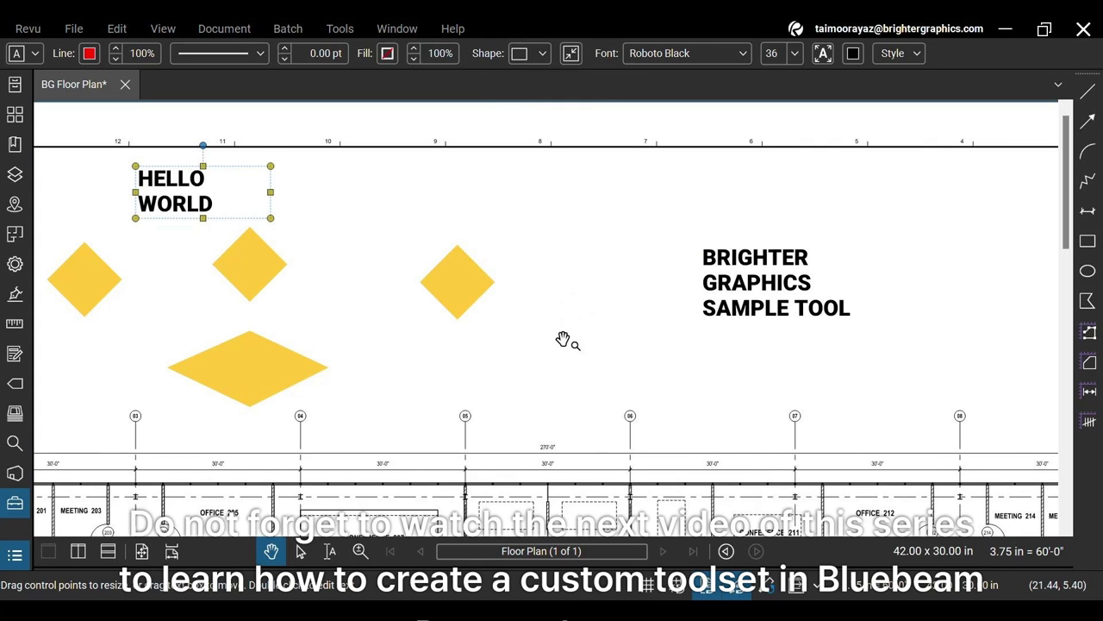
# Deselect the HELLO WORLD text box and zoom out to the full floor plan sheet.
pyautogui.scroll(-2, 552, 328)
pyautogui.scroll(-2, 543, 314)
pyautogui.click(621, 259)
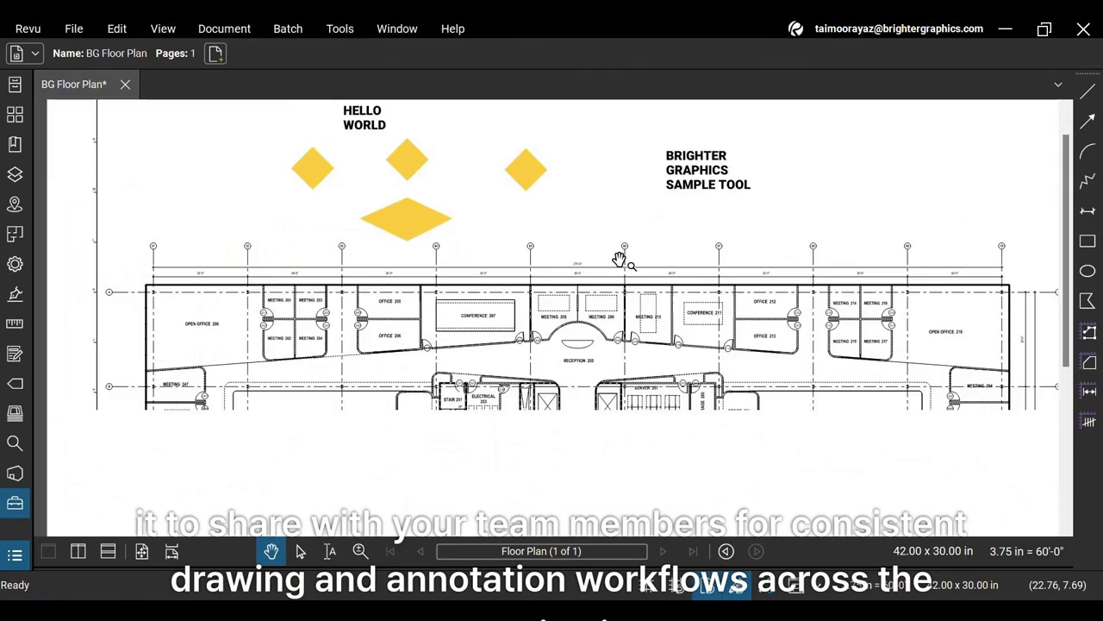
pyautogui.scroll(-3, 621, 259)
pyautogui.scroll(-3, 589, 302)
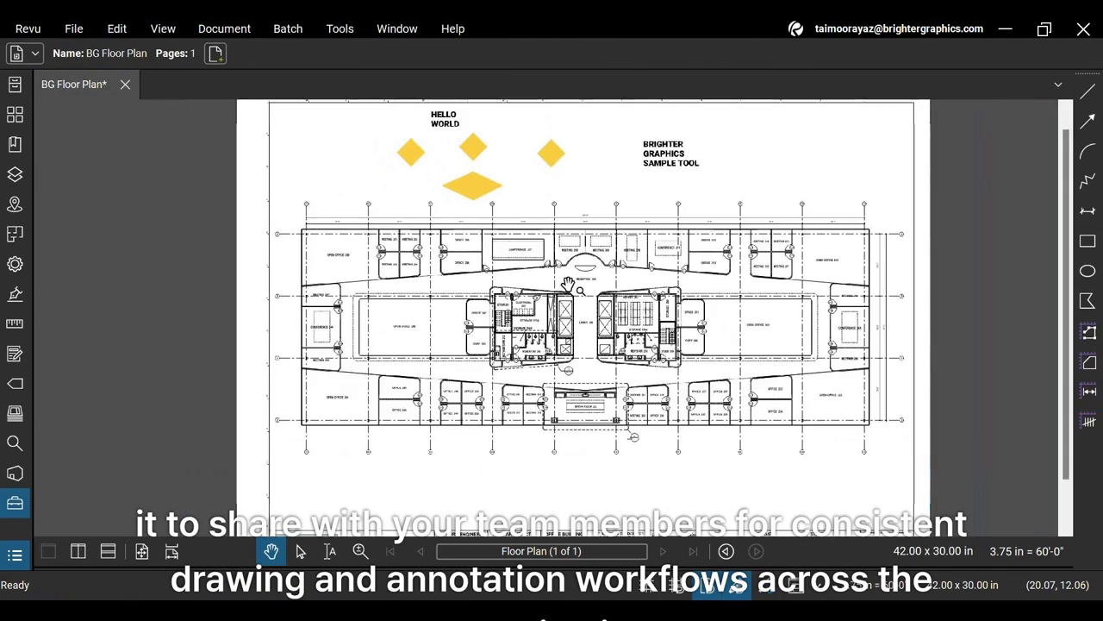